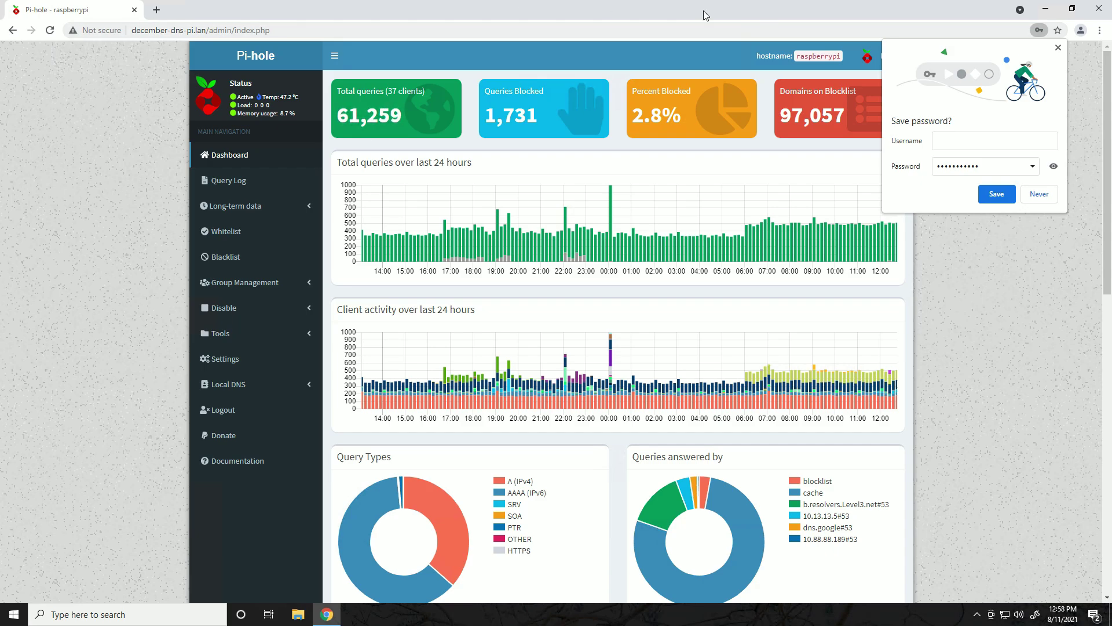
- Open the local DNS records page and add a record mapping the domain router to 192.168.1.1
{"action": "left_click", "coordinate": [229, 386]}
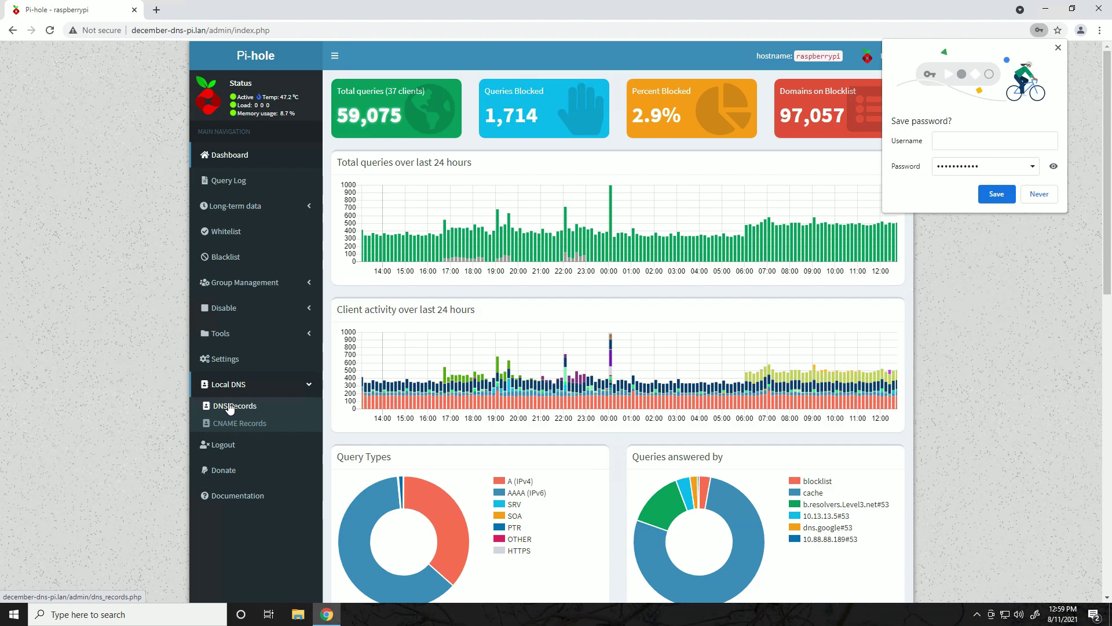
{"action": "left_click", "coordinate": [230, 406]}
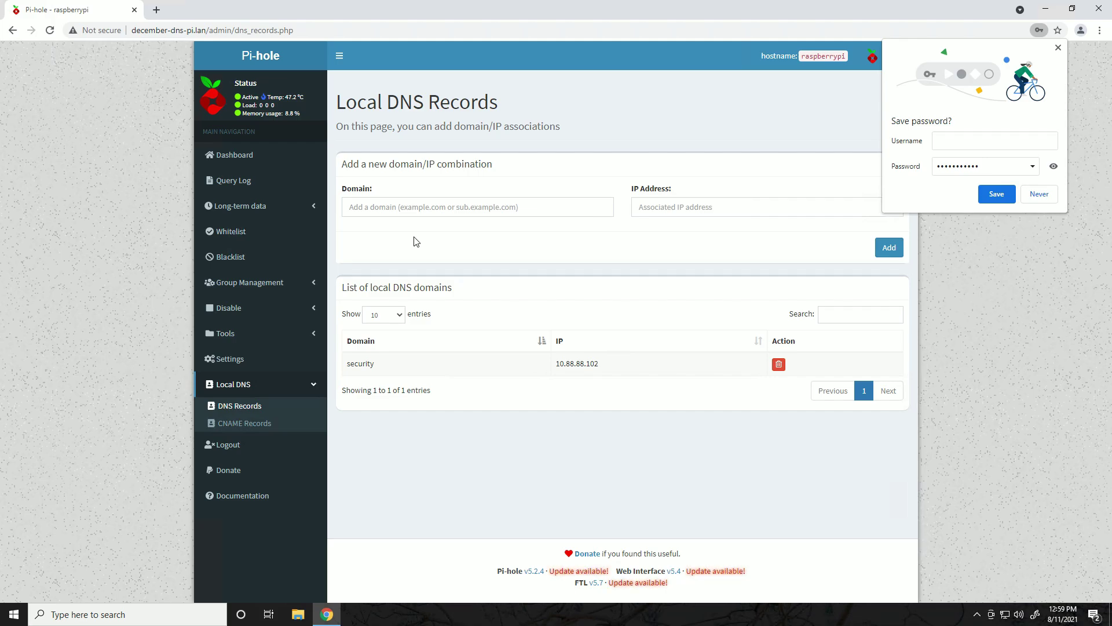
{"action": "triple_click", "coordinate": [346, 190]}
{"action": "left_click", "coordinate": [434, 207]}
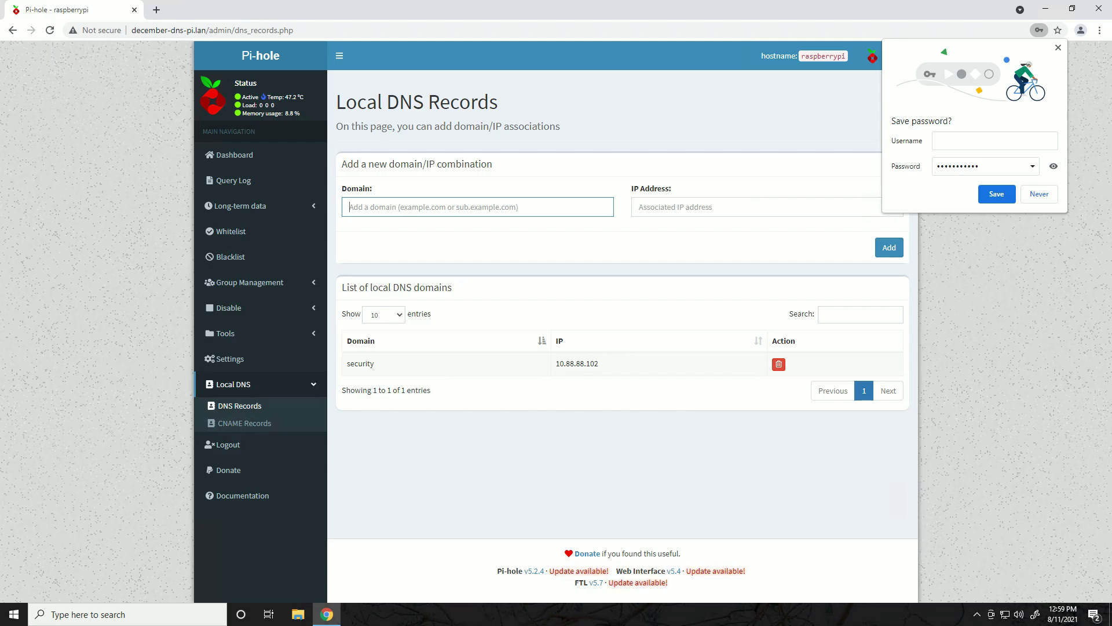
{"action": "type", "text": "router"}
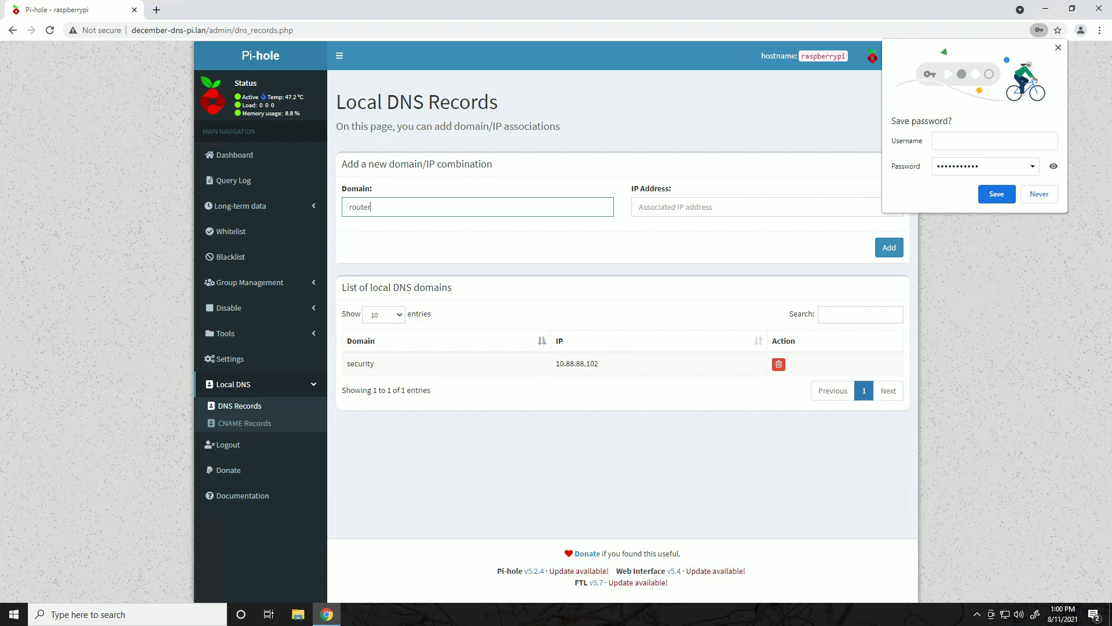
{"action": "left_click", "coordinate": [643, 207]}
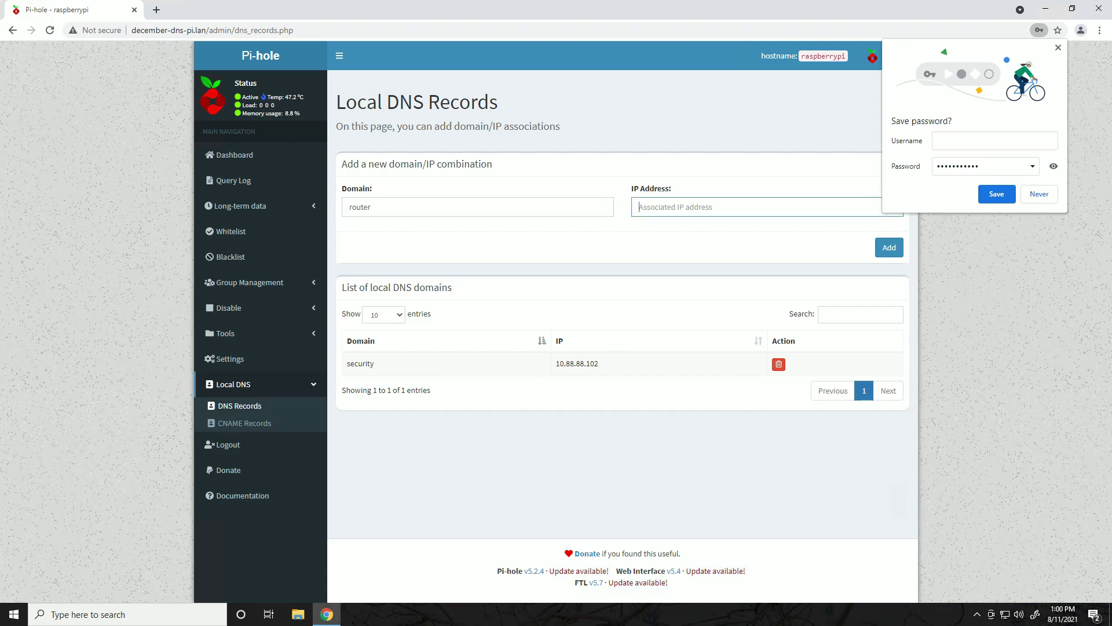
{"action": "type", "text": "192.168.1.1"}
{"action": "key", "text": "Tab"}
{"action": "key", "text": "Return"}
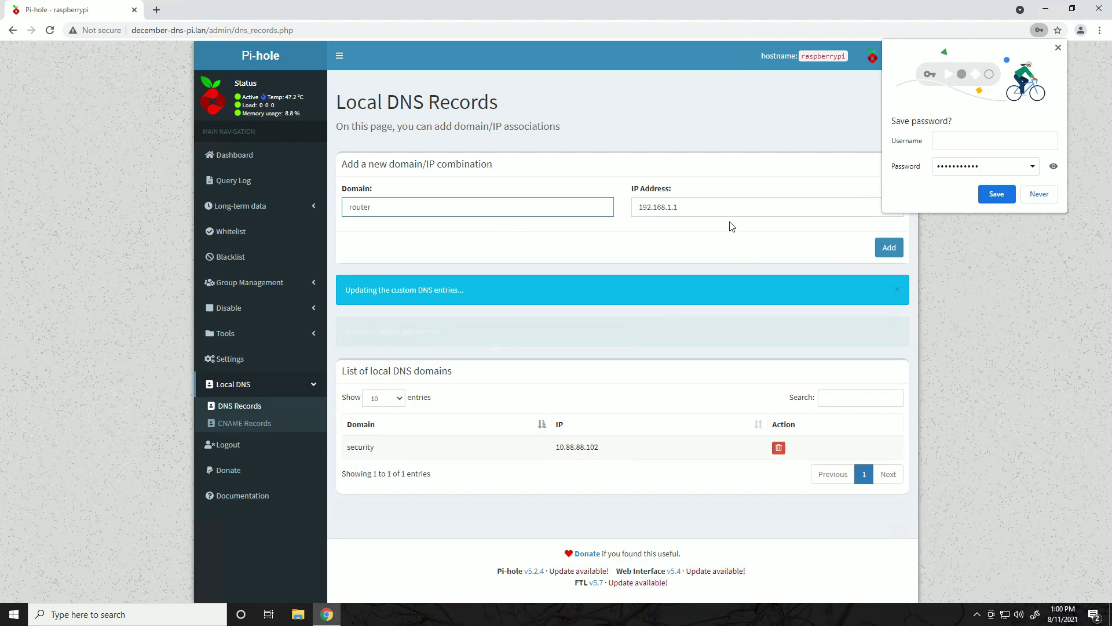
- Extend the domain to router.home, set its IP address to 10.88.13.13 and add the record
{"action": "type", "text": ".home"}
{"action": "key", "text": "Tab"}
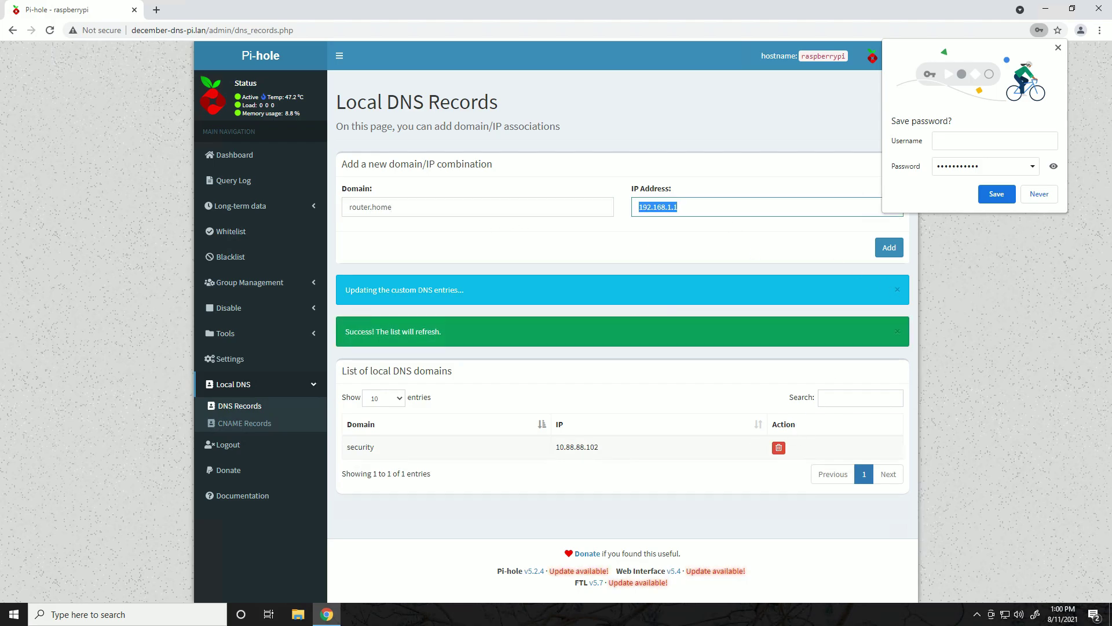
{"action": "type", "text": "10.88.13.13"}
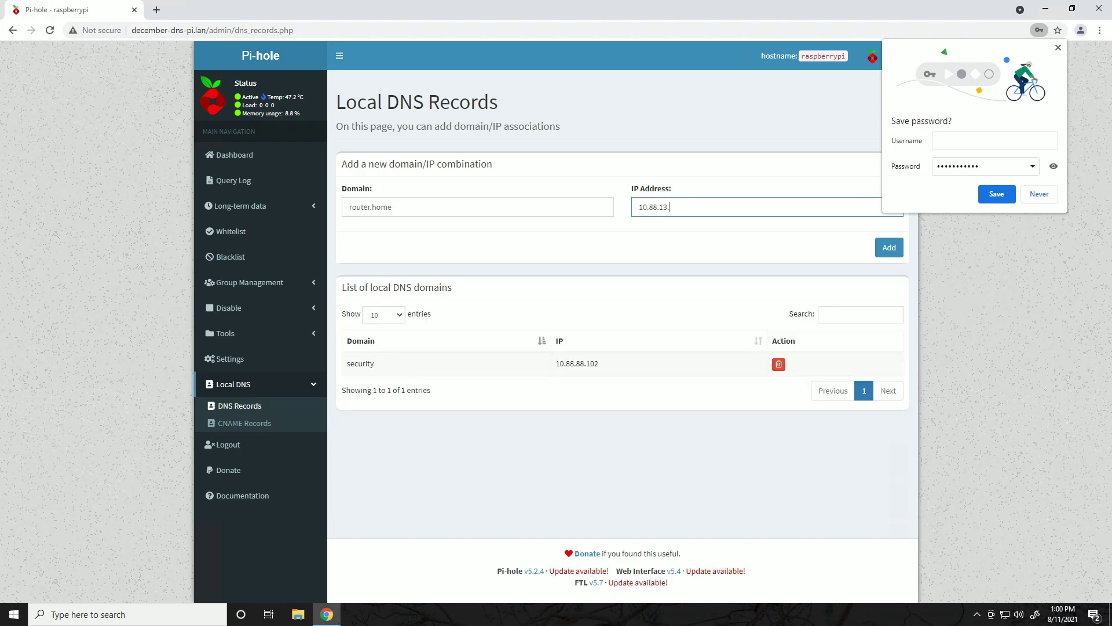
{"action": "left_click", "coordinate": [889, 248]}
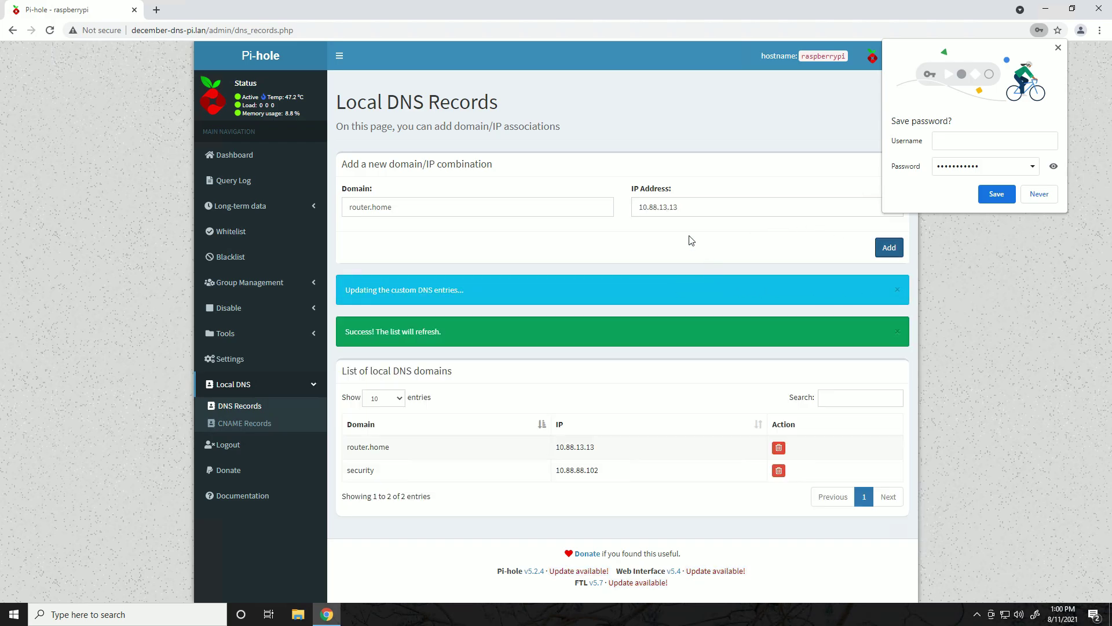
- Browse to router.home in a new tab and proceed past the privacy warning to the router's login page
{"action": "left_click", "coordinate": [157, 9]}
{"action": "type", "text": "router.home"}
{"action": "key", "text": "Return"}
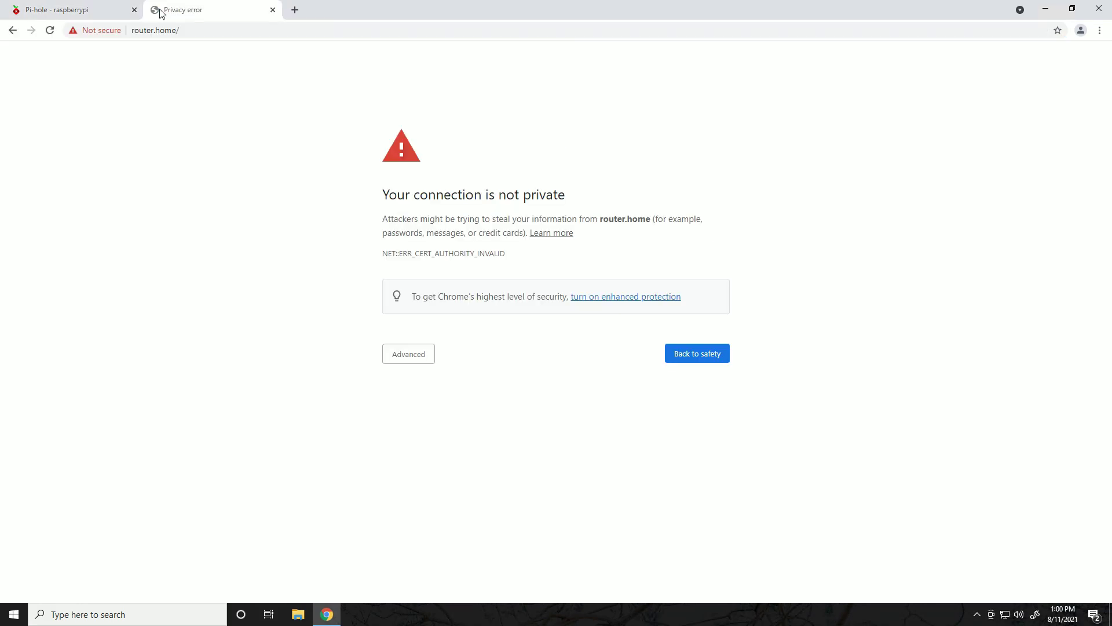
{"action": "left_click", "coordinate": [423, 351]}
{"action": "left_click", "coordinate": [435, 443]}
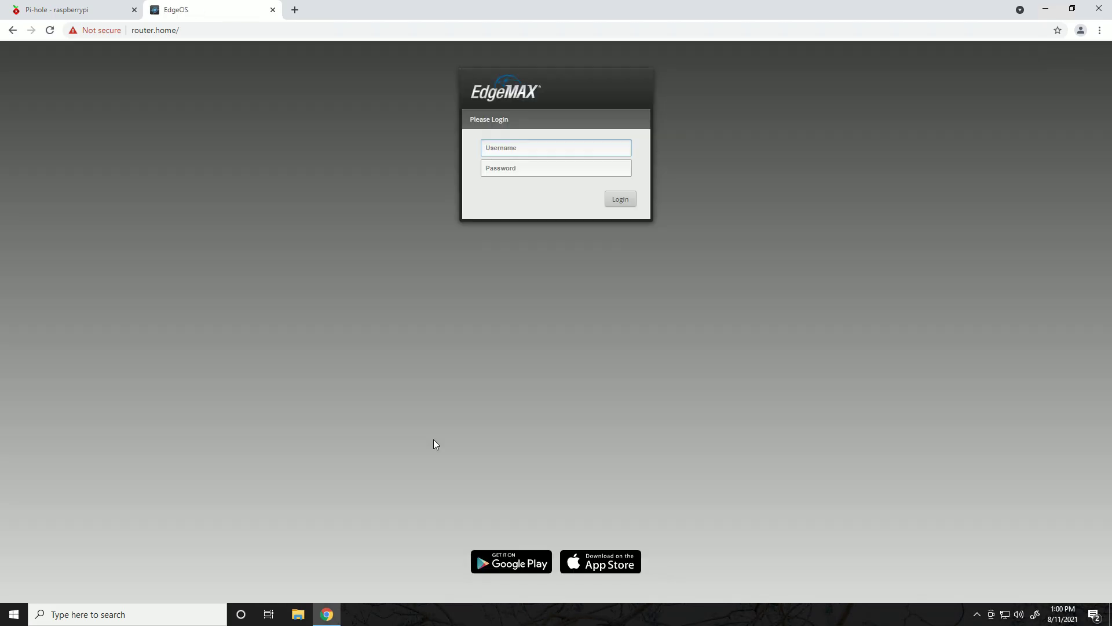
- Return to the Pi-hole local DNS records and delete the record for the domain router
{"action": "left_click", "coordinate": [72, 10]}
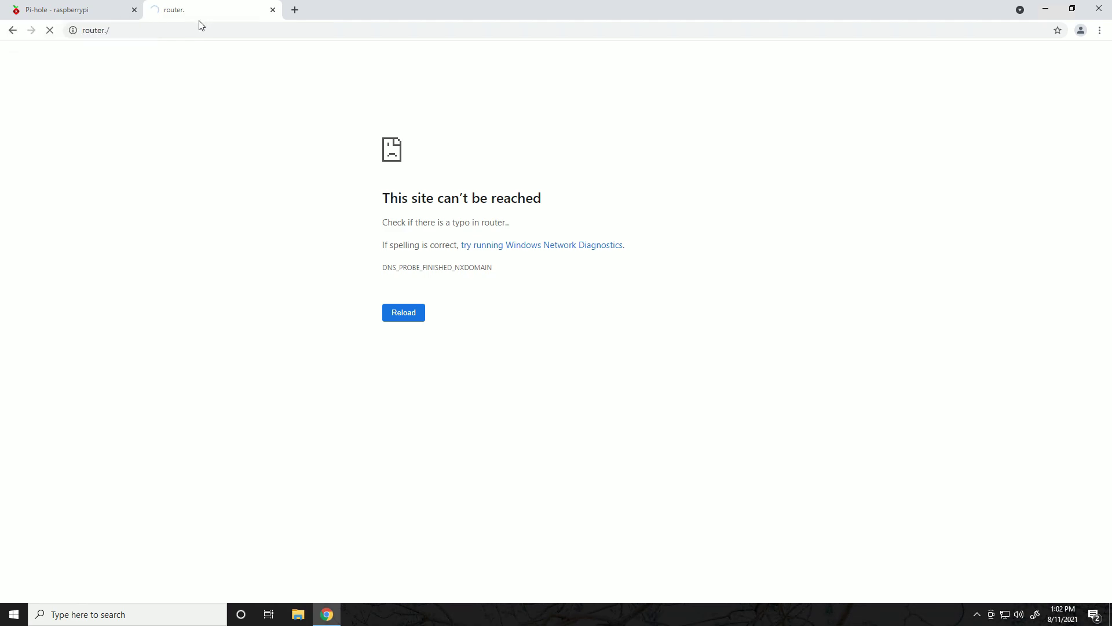
{"action": "left_click", "coordinate": [132, 30]}
{"action": "left_click", "coordinate": [106, 10]}
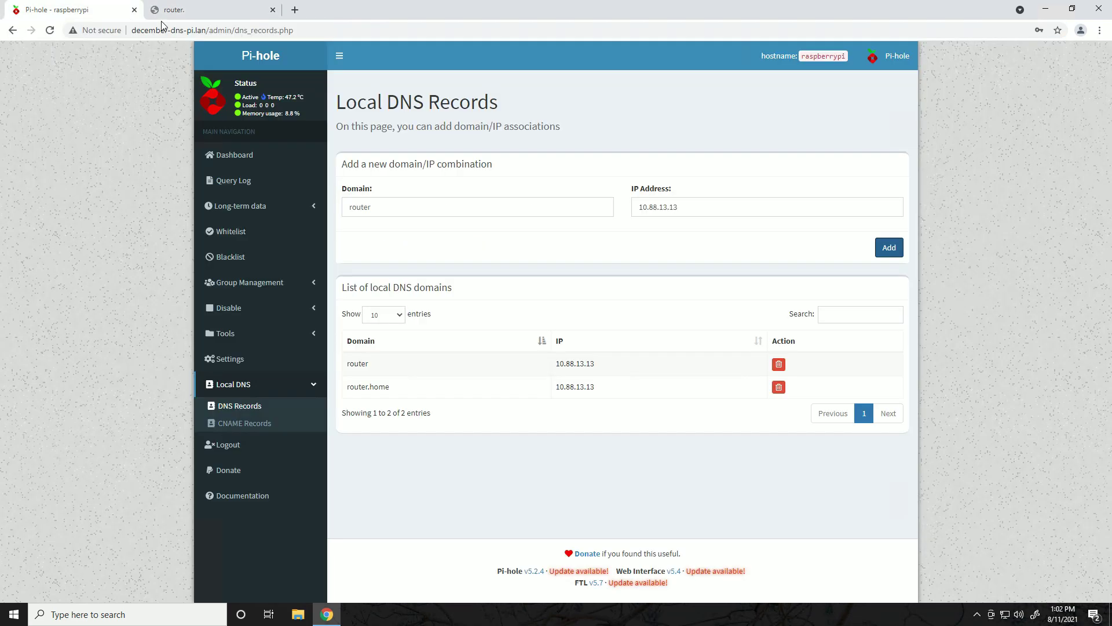
{"action": "left_click_drag", "start_coordinate": [329, 368], "coordinate": [536, 379]}
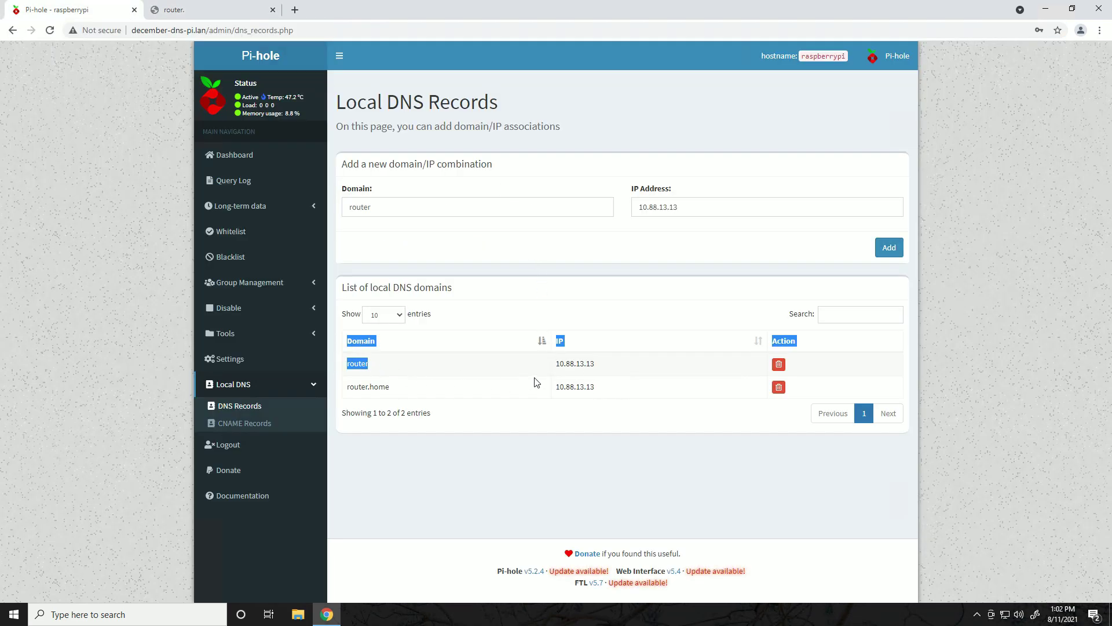
{"action": "left_click", "coordinate": [601, 365]}
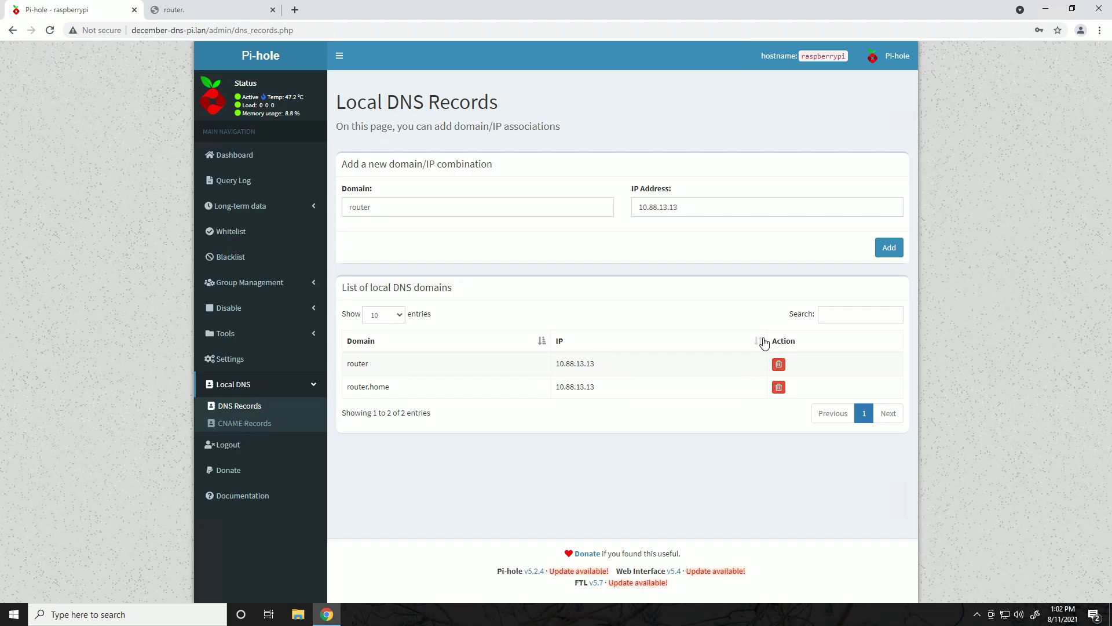
{"action": "left_click", "coordinate": [779, 364]}
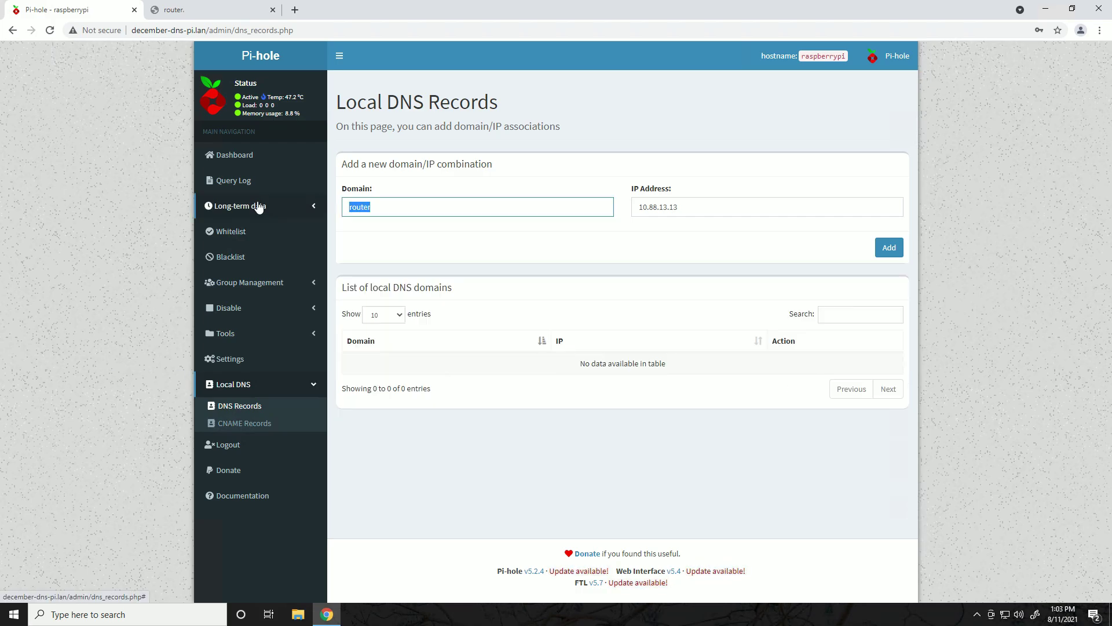
- Add a local DNS record mapping modem.home to 10.88.254.1
{"action": "type", "text": "modem.home"}
{"action": "key", "text": "Tab"}
{"action": "key", "text": "shift+Right"}
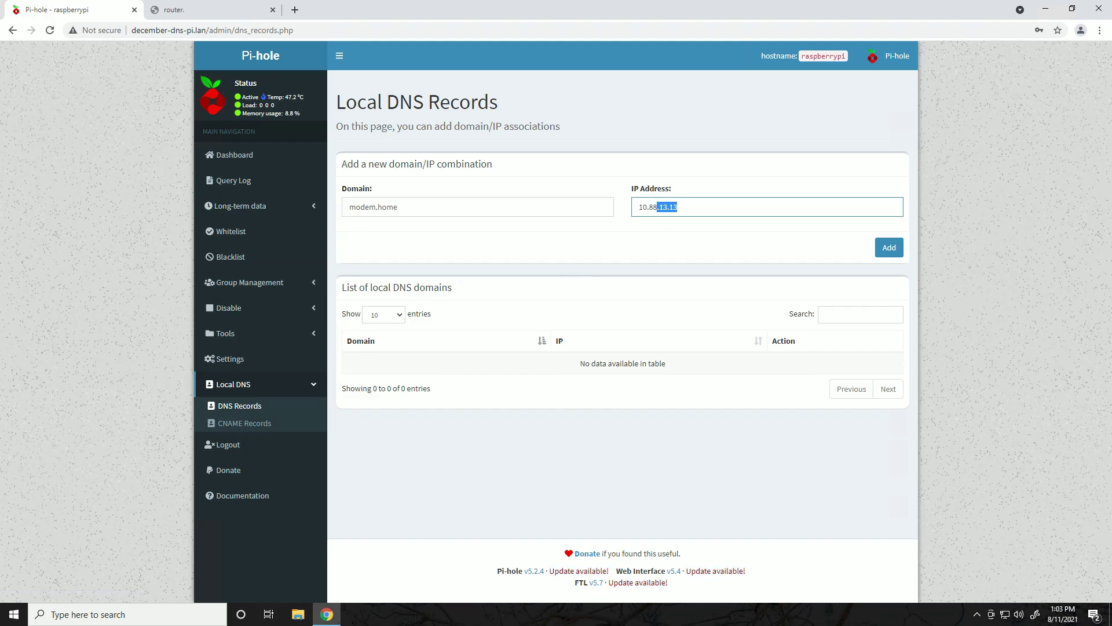
{"action": "type", "text": "254.1"}
{"action": "left_click", "coordinate": [890, 247]}
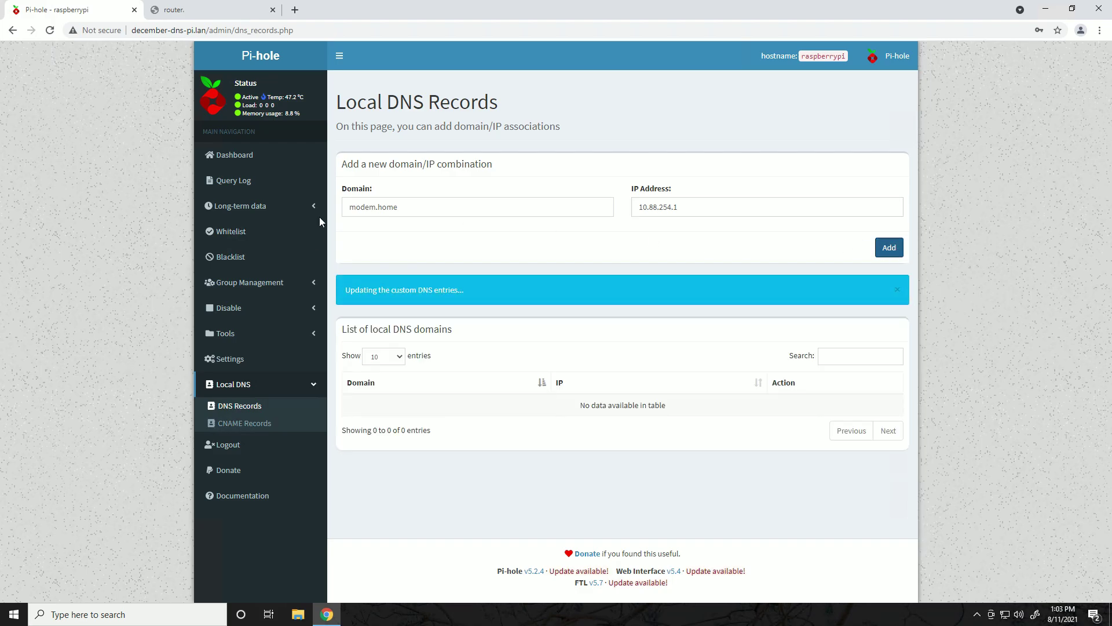
{"action": "left_click", "coordinate": [215, 10]}
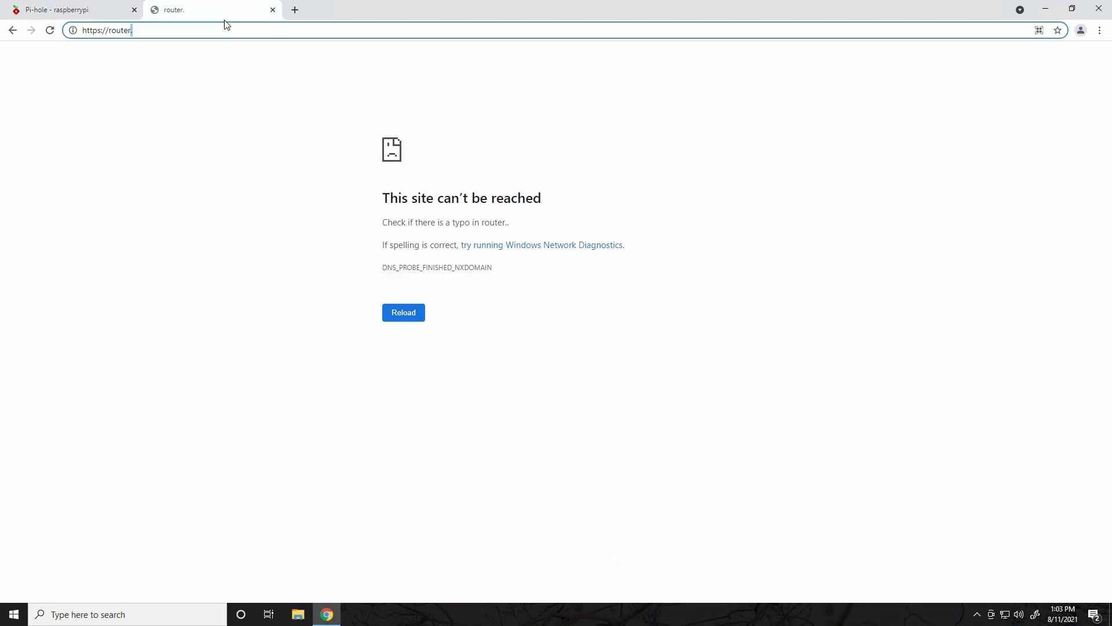
{"action": "left_click", "coordinate": [226, 30]}
{"action": "type", "text": "h"}
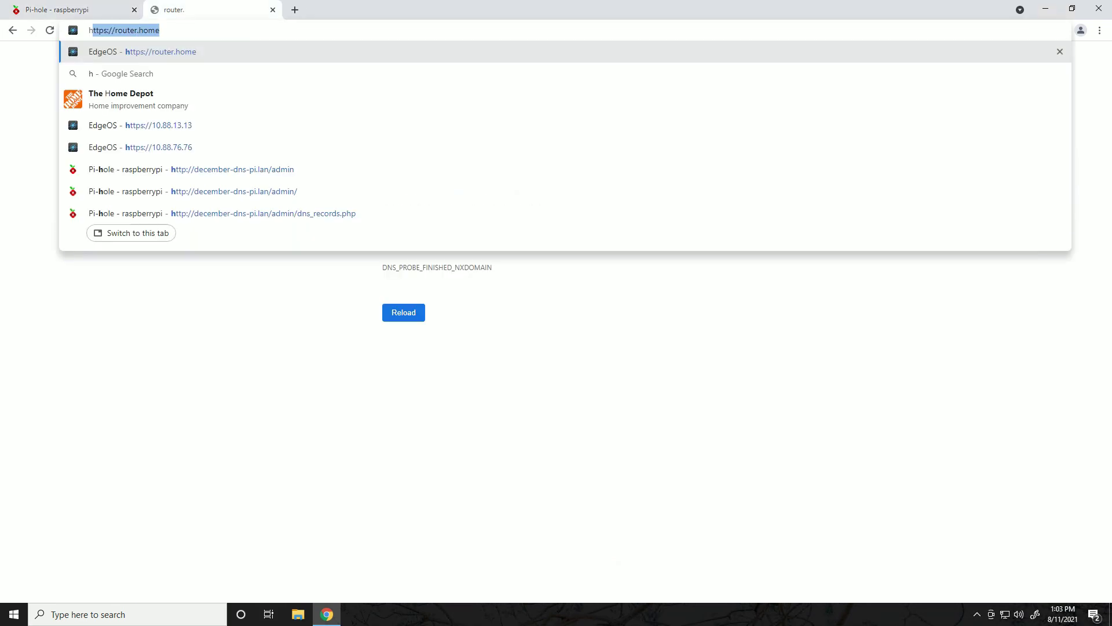
{"action": "type", "text": "ttp://modem.home"}
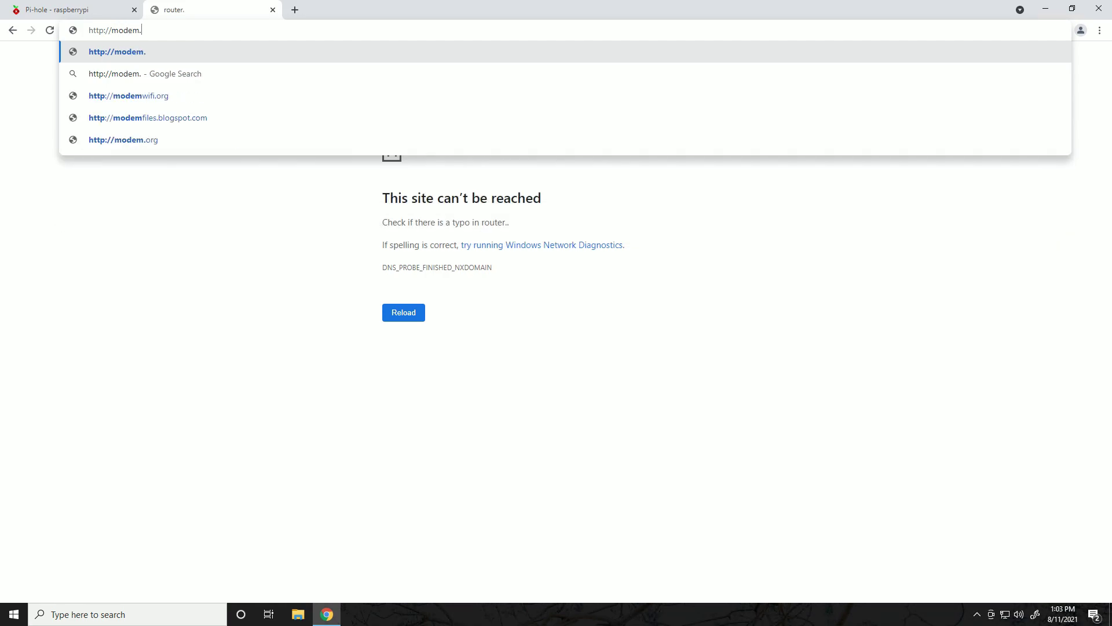
{"action": "key", "text": "Return"}
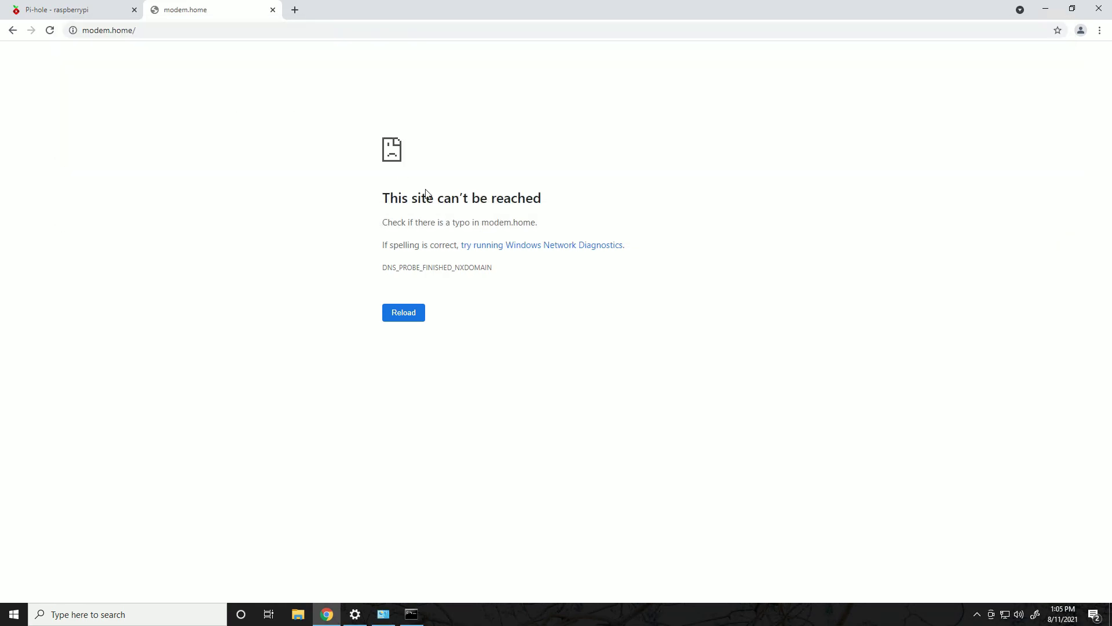
{"action": "left_click_drag", "start_coordinate": [381, 271], "coordinate": [501, 272]}
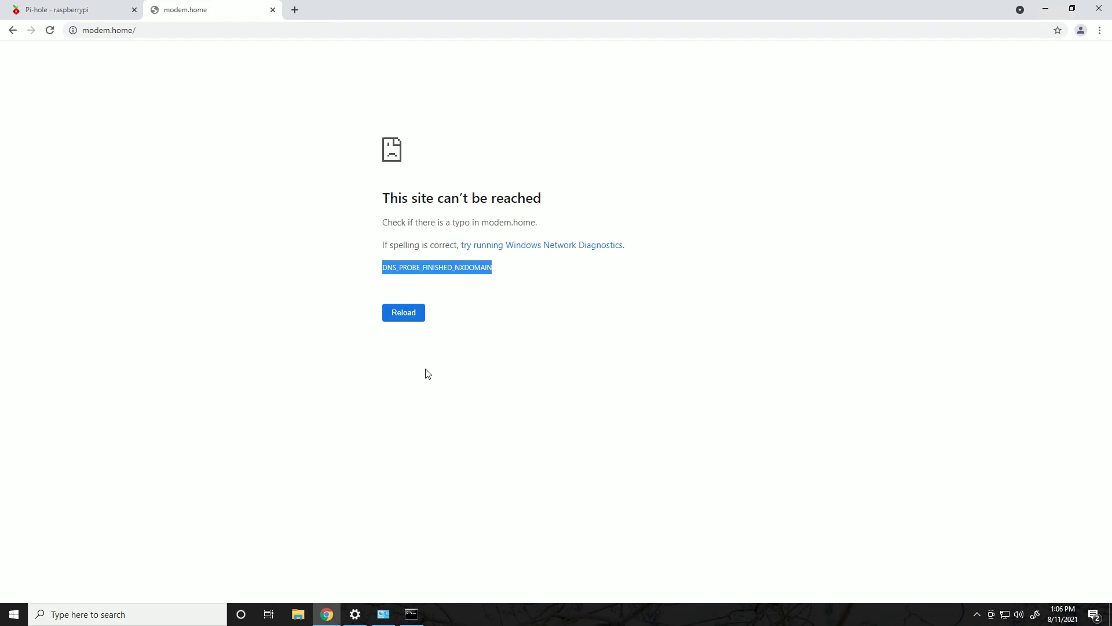
{"action": "left_click", "coordinate": [88, 15]}
{"action": "left_click", "coordinate": [210, 10]}
- Open a Command Prompt and ping modem.home
{"action": "left_click", "coordinate": [14, 615]}
{"action": "type", "text": "cmd"}
{"action": "key", "text": "Return"}
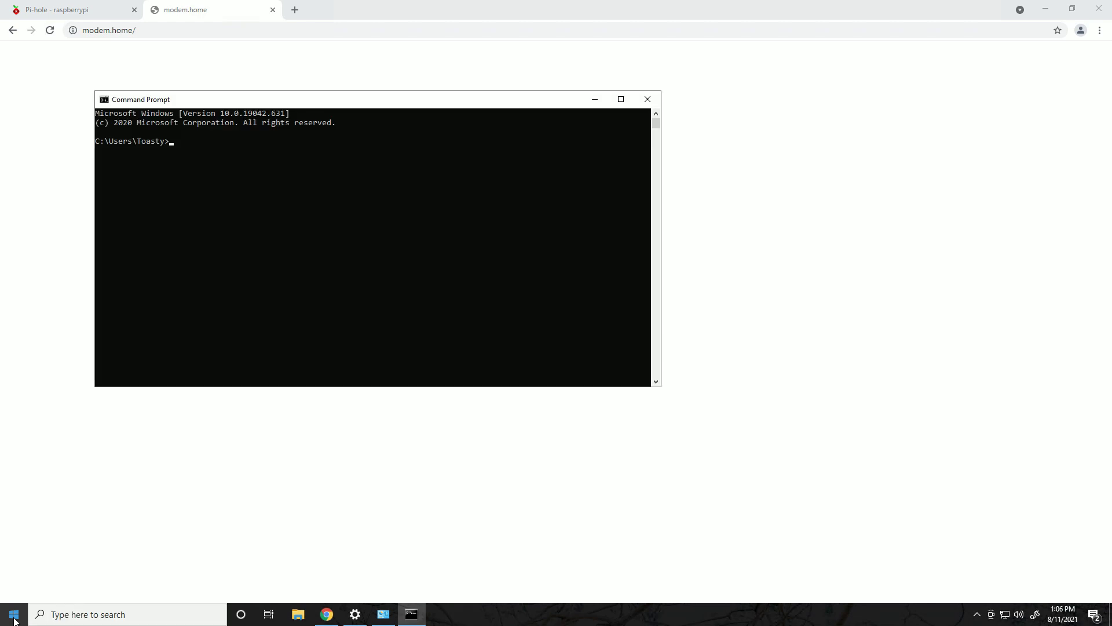
{"action": "type", "text": "ping modem.home"}
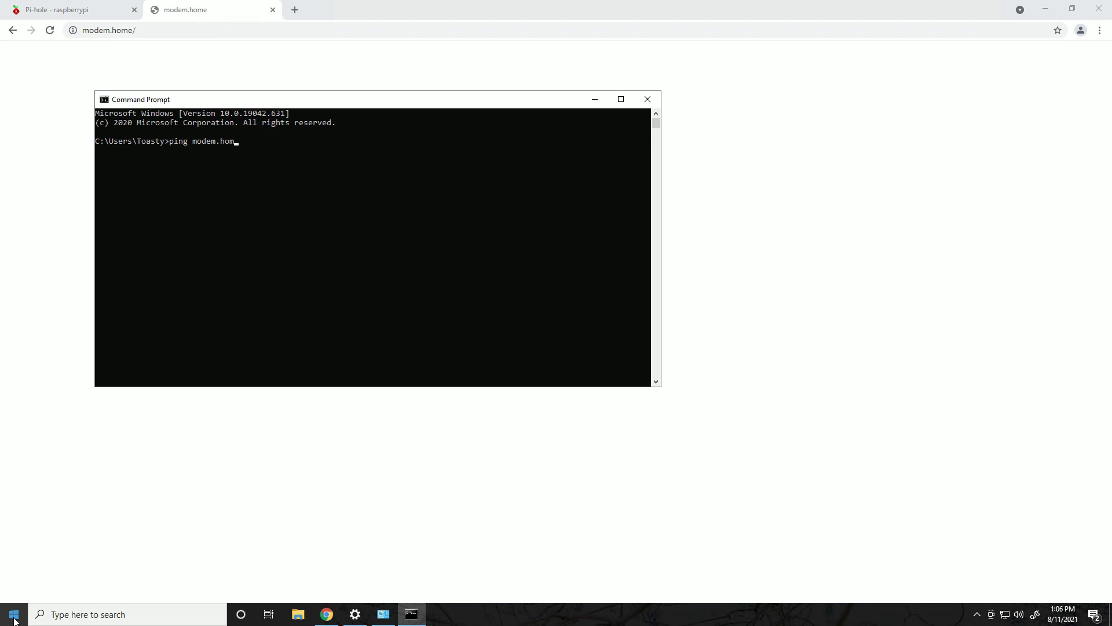
{"action": "key", "text": "Return"}
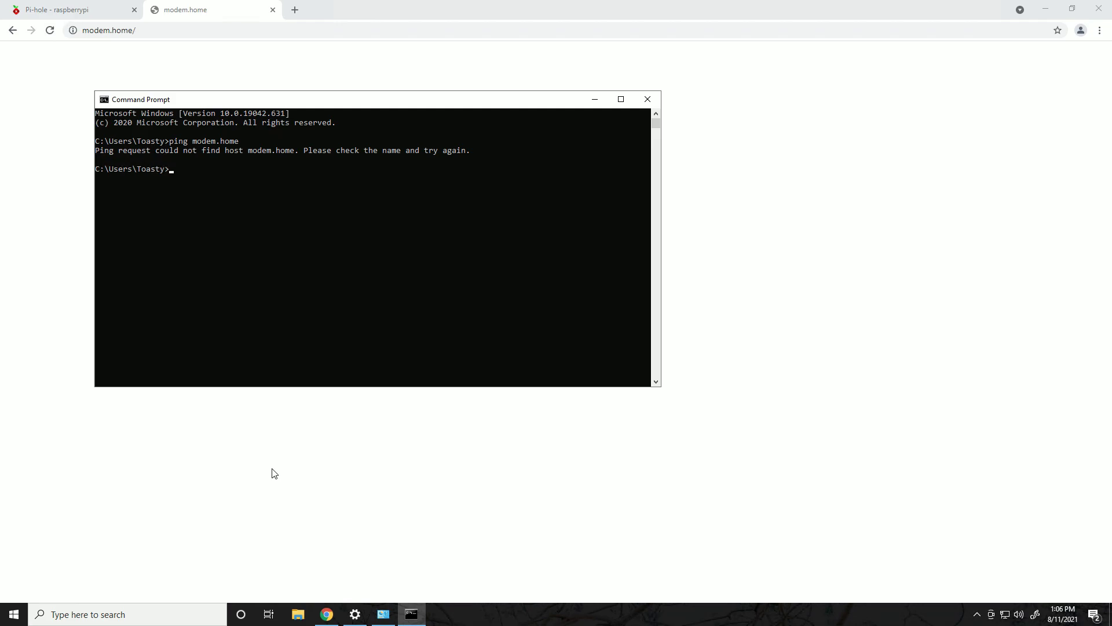
- Display the full network configuration with ipconfig /all and highlight the listed DNS servers
{"action": "type", "text": "ipconfig /all"}
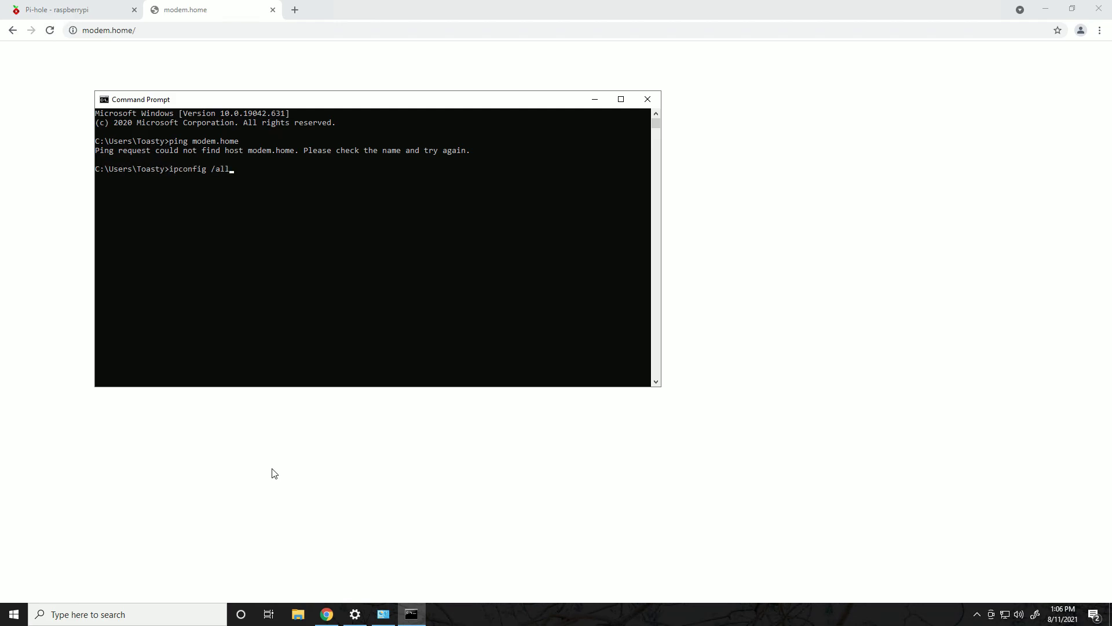
{"action": "key", "text": "Return"}
{"action": "left_click_drag", "start_coordinate": [339, 338], "coordinate": [108, 330]}
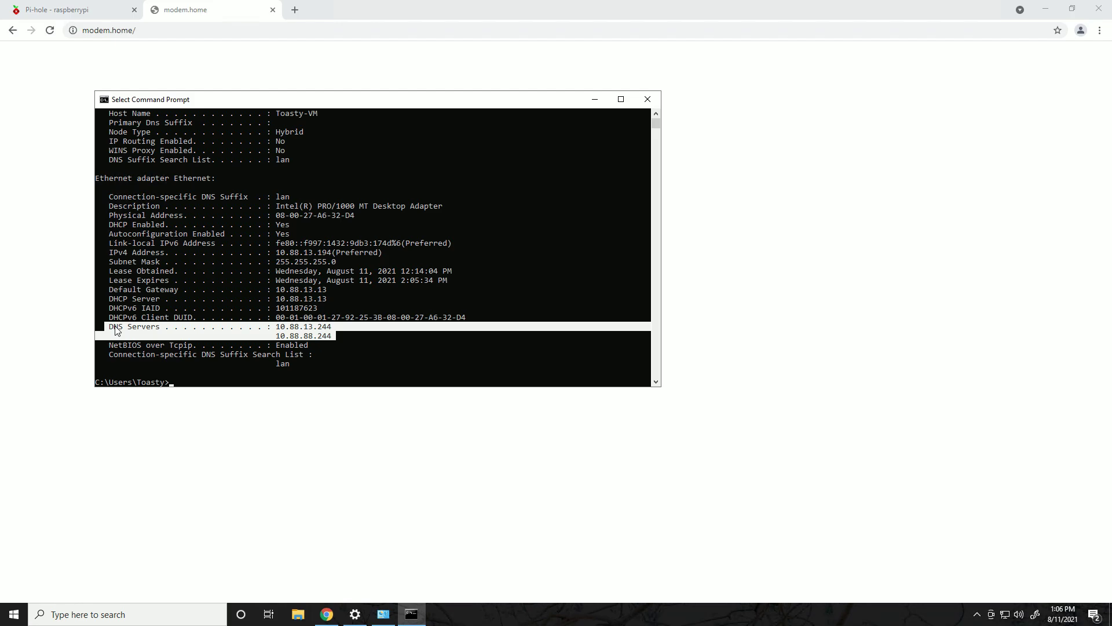
- Ping december-dns-pi and compare its address with the second listed DNS server
{"action": "key", "text": "ctrl+c"}
{"action": "type", "text": "ping"}
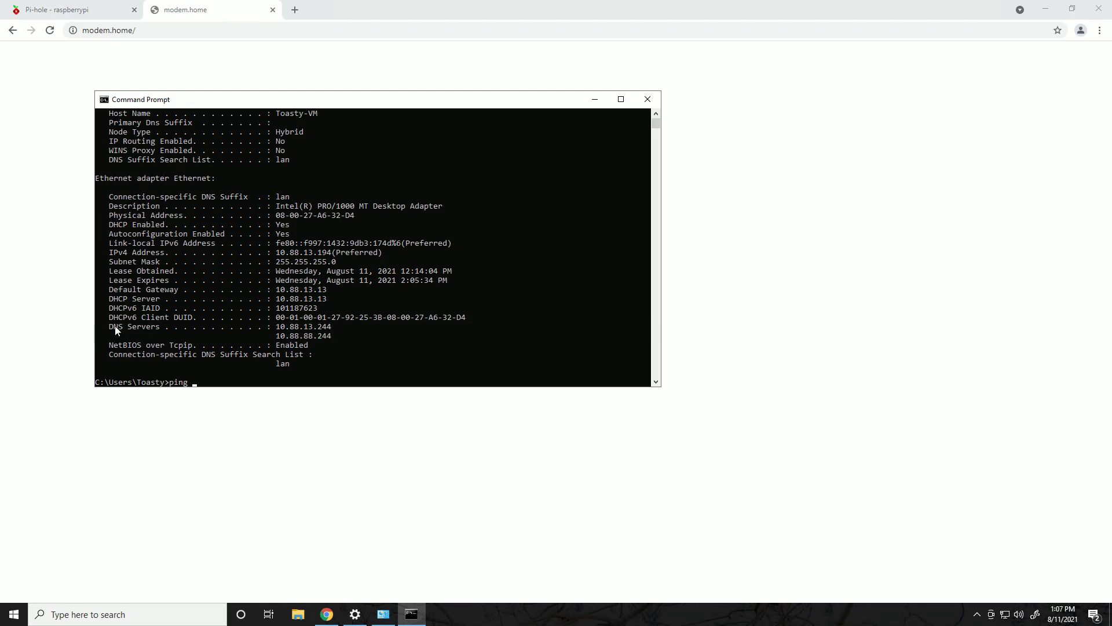
{"action": "key", "text": "ctrl+v"}
{"action": "key", "text": "Return"}
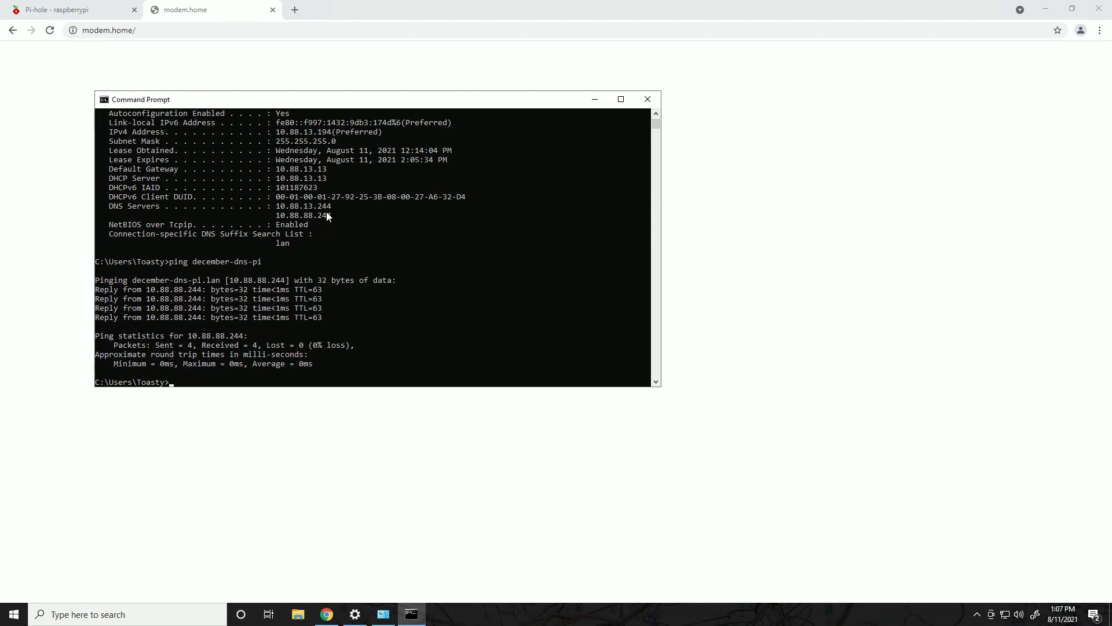
{"action": "left_click_drag", "start_coordinate": [331, 215], "coordinate": [268, 217]}
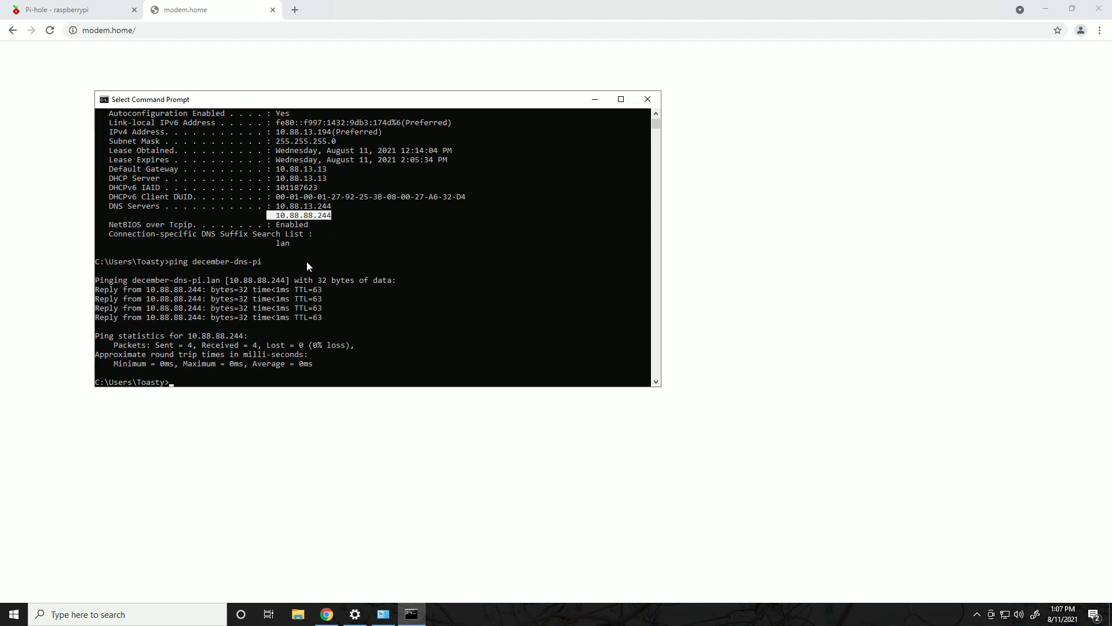
{"action": "left_click", "coordinate": [374, 225]}
- Open the properties of the Ethernet adapter from the Windows network connections
{"action": "key", "text": "alt+Tab"}
{"action": "left_click", "coordinate": [524, 283]}
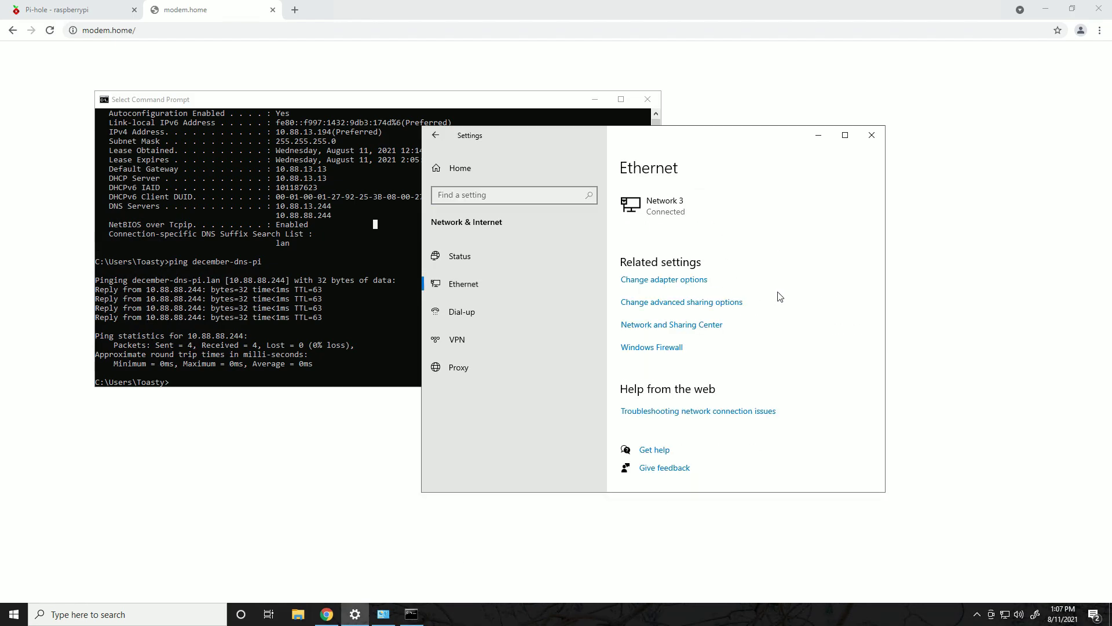
{"action": "left_click", "coordinate": [665, 279]}
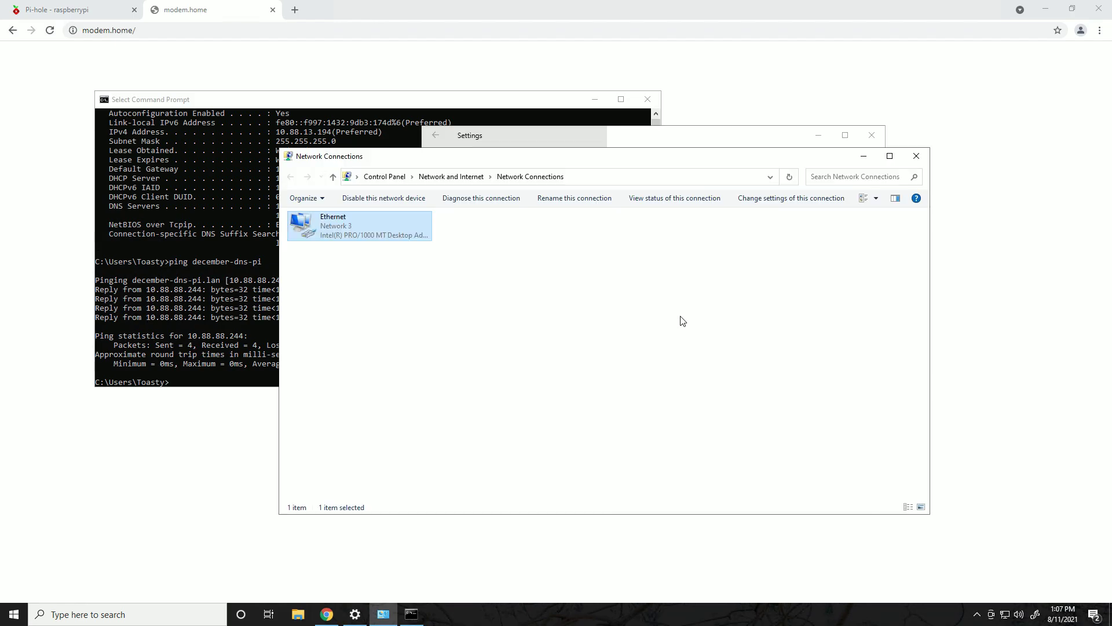
{"action": "double_click", "coordinate": [337, 224]}
{"action": "left_click", "coordinate": [487, 405]}
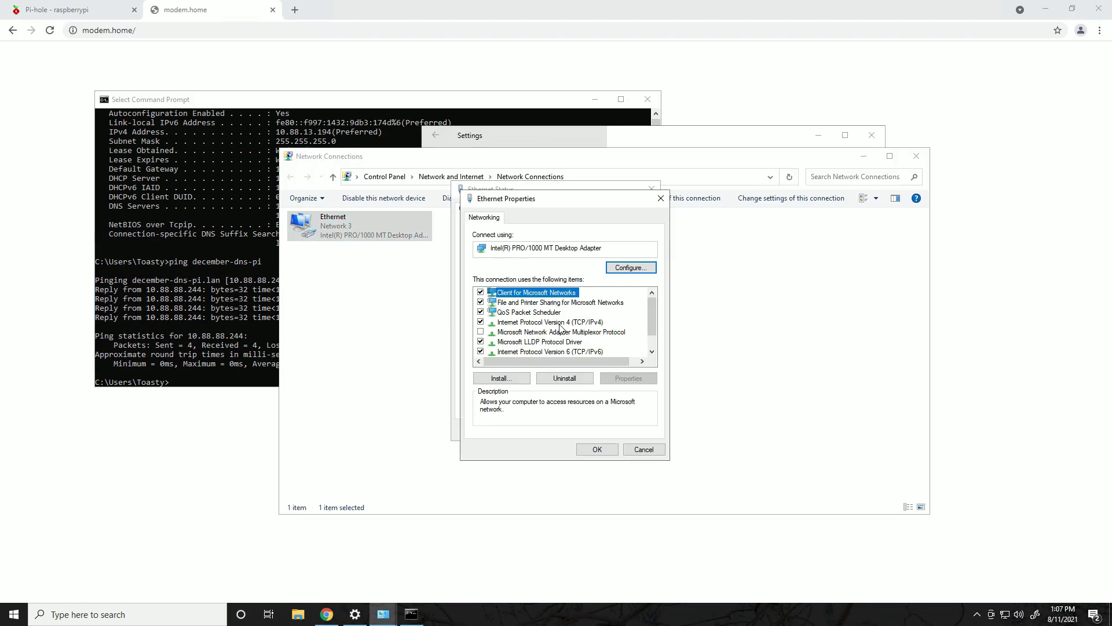
- Configure the adapter's IPv4 properties to use 10.88.88.244 as the preferred DNS server
{"action": "double_click", "coordinate": [560, 323]}
{"action": "left_click", "coordinate": [544, 327]}
{"action": "left_click", "coordinate": [550, 316]}
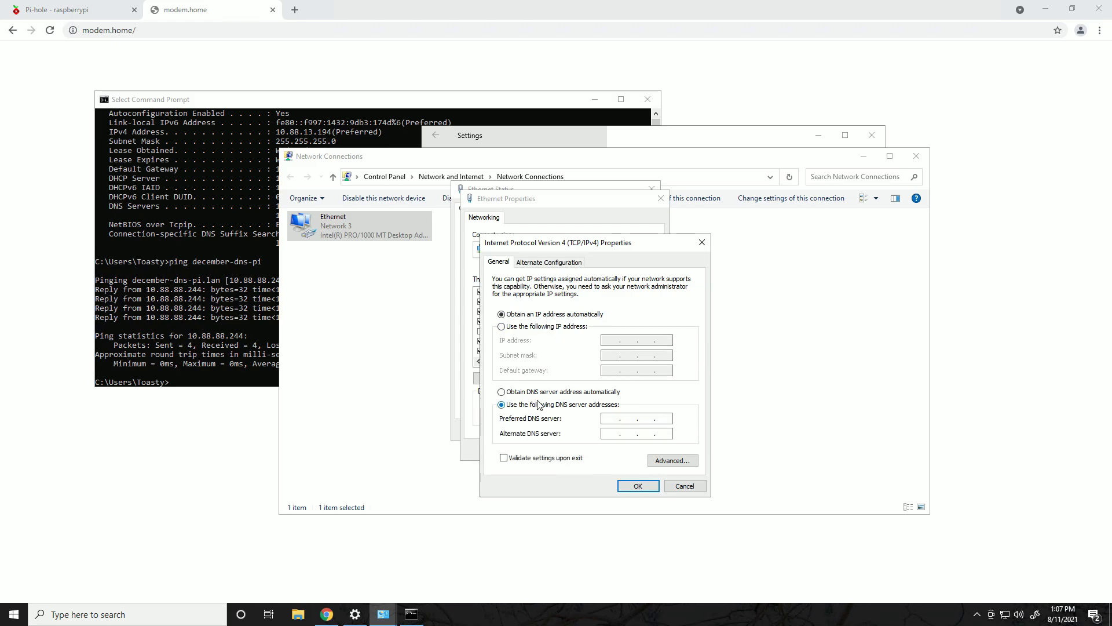
{"action": "left_click", "coordinate": [618, 421]}
{"action": "type", "text": "10.88.88.244"}
{"action": "left_click", "coordinate": [629, 488]}
- Close the network connection and settings windows and check the modem.home page in the browser again
{"action": "left_click", "coordinate": [916, 157]}
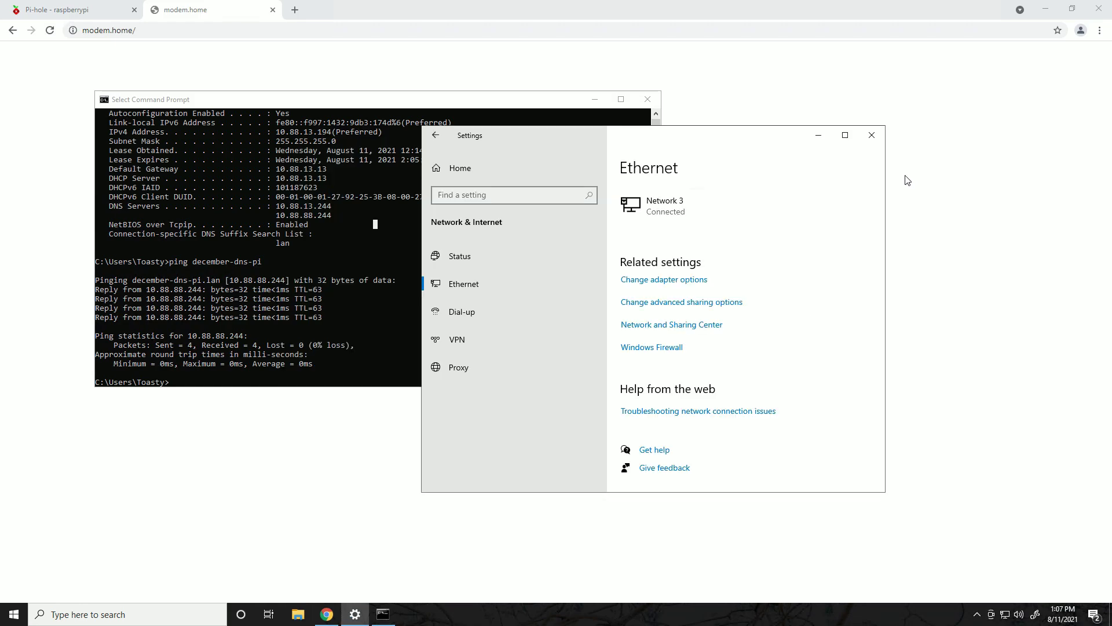
{"action": "left_click", "coordinate": [871, 135]}
{"action": "left_click", "coordinate": [209, 72]}
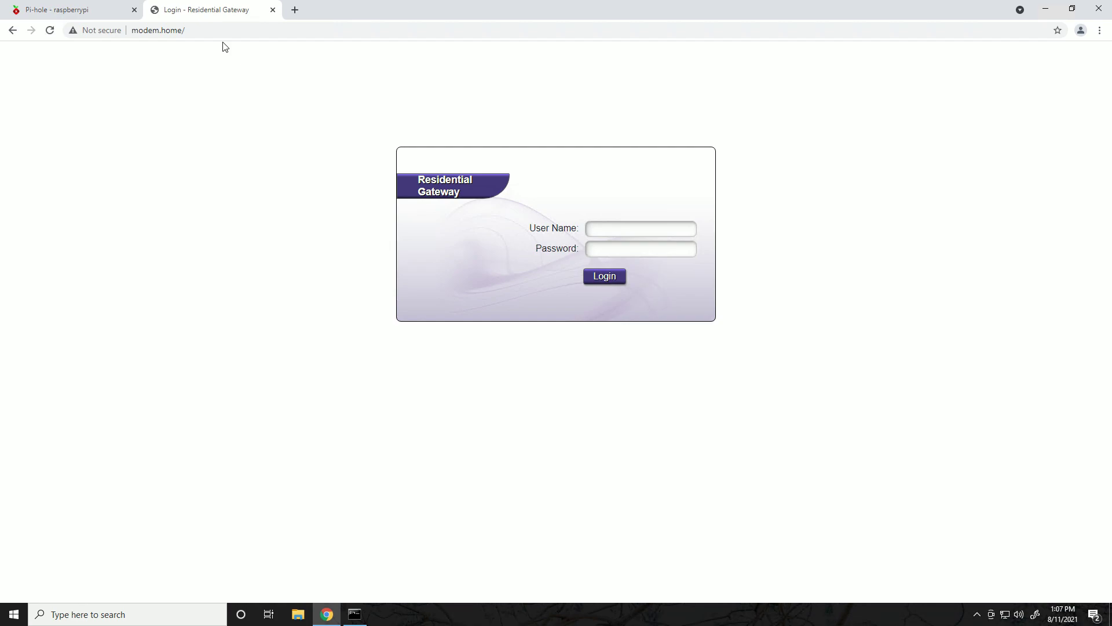
- Add a local DNS record in Pi-hole mapping router.home to 10.88.13.13
{"action": "left_click", "coordinate": [65, 13]}
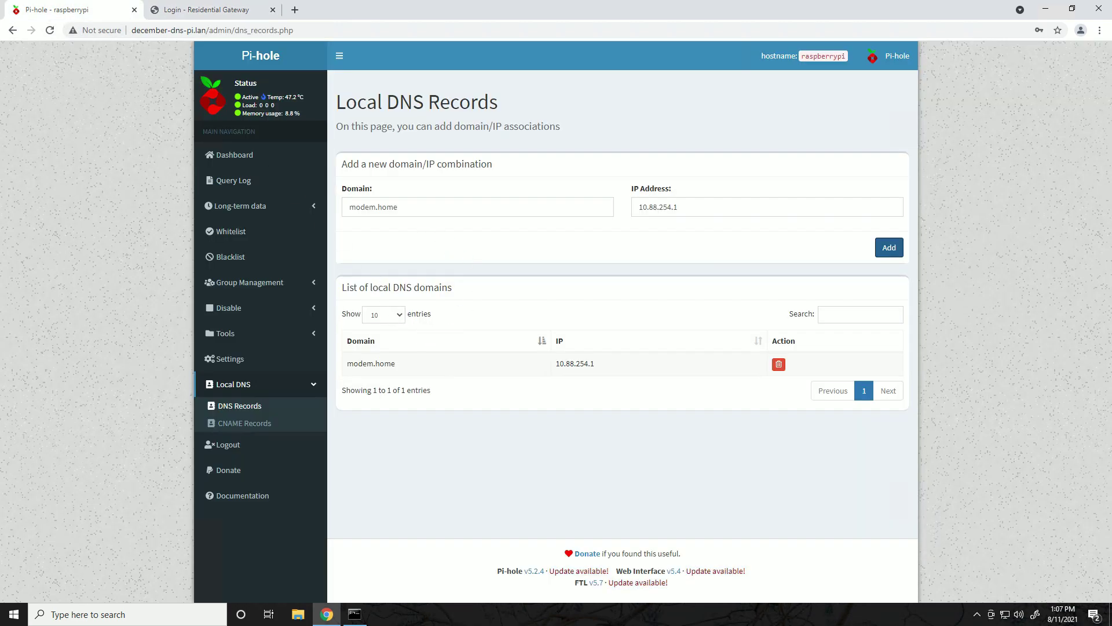
{"action": "double_click", "coordinate": [432, 208]}
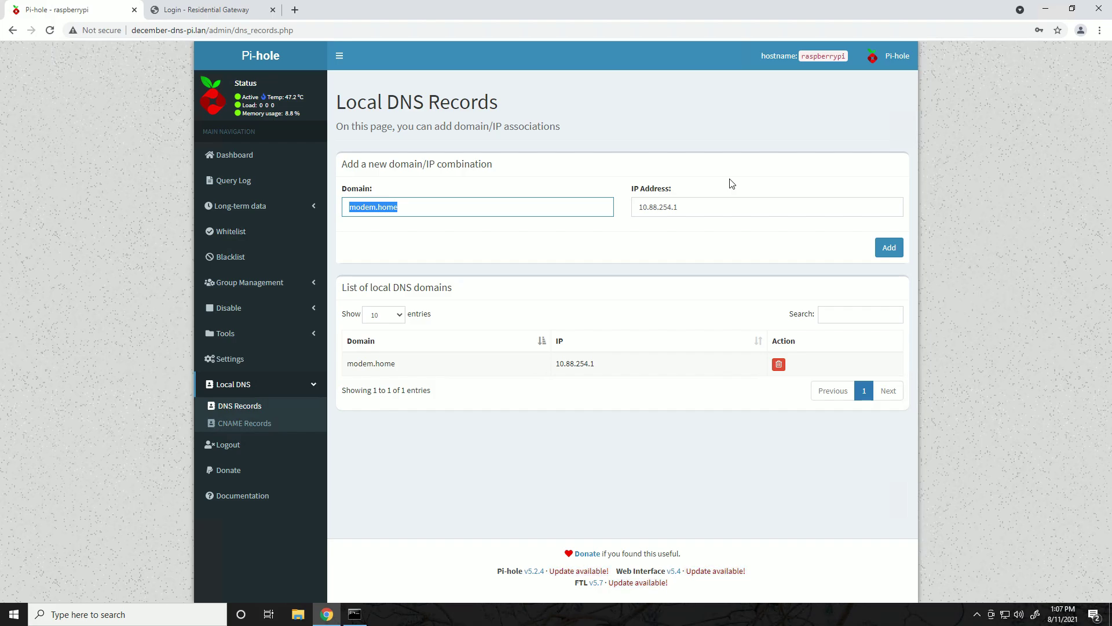
{"action": "type", "text": "router.home"}
{"action": "key", "text": "Tab"}
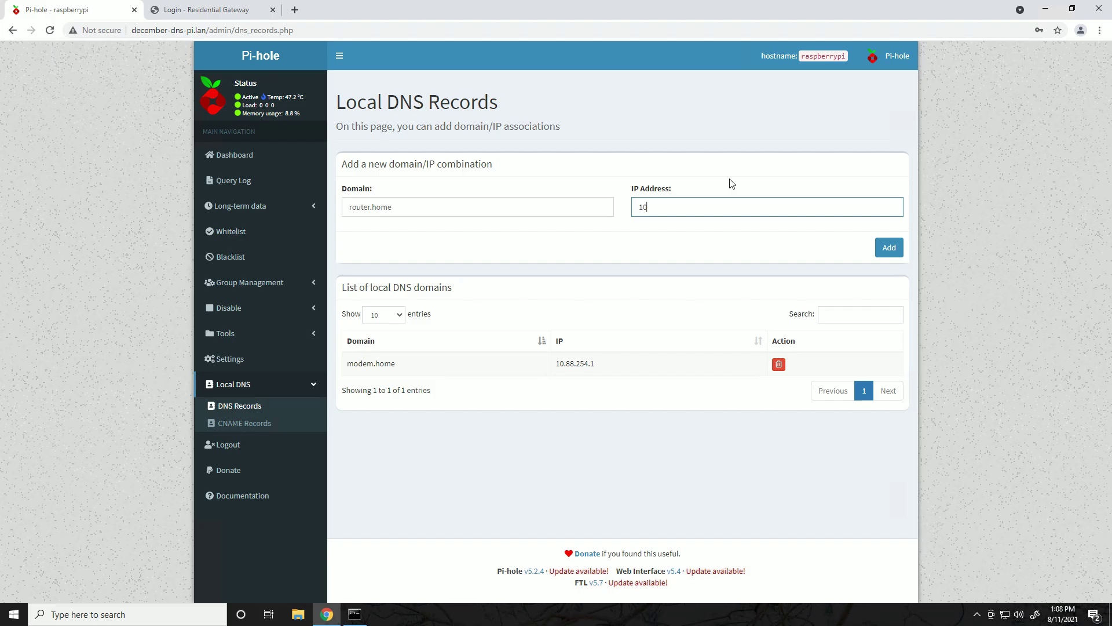
- Browse to router.home in the modem page's tab to test the router's DNS record
{"action": "left_click", "coordinate": [249, 13]}
{"action": "type", "text": "router.home"}
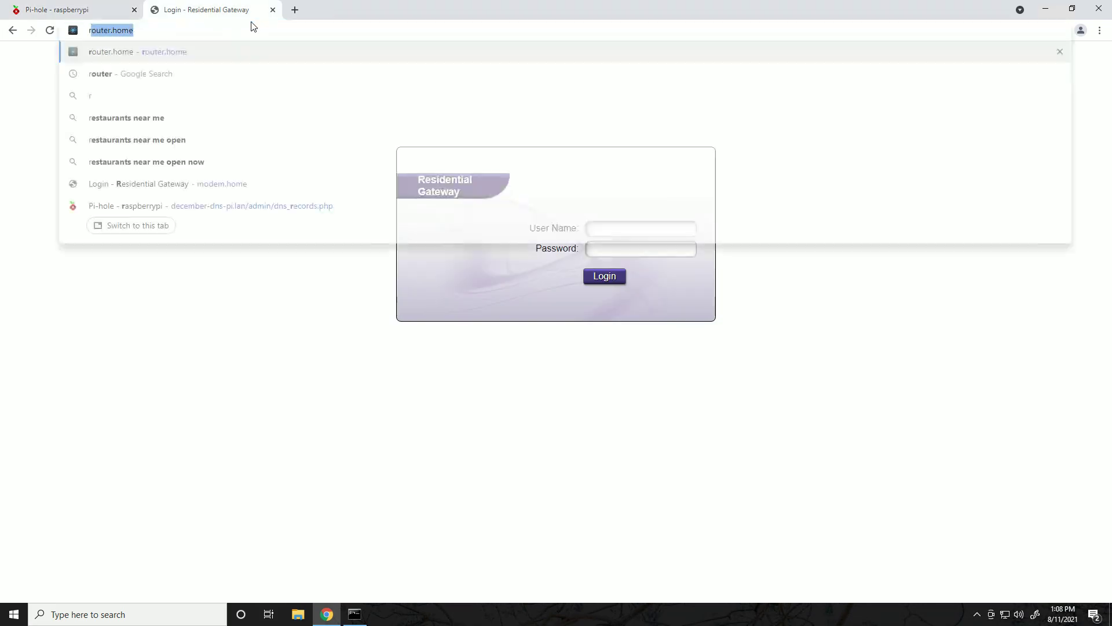
{"action": "key", "text": "Return"}
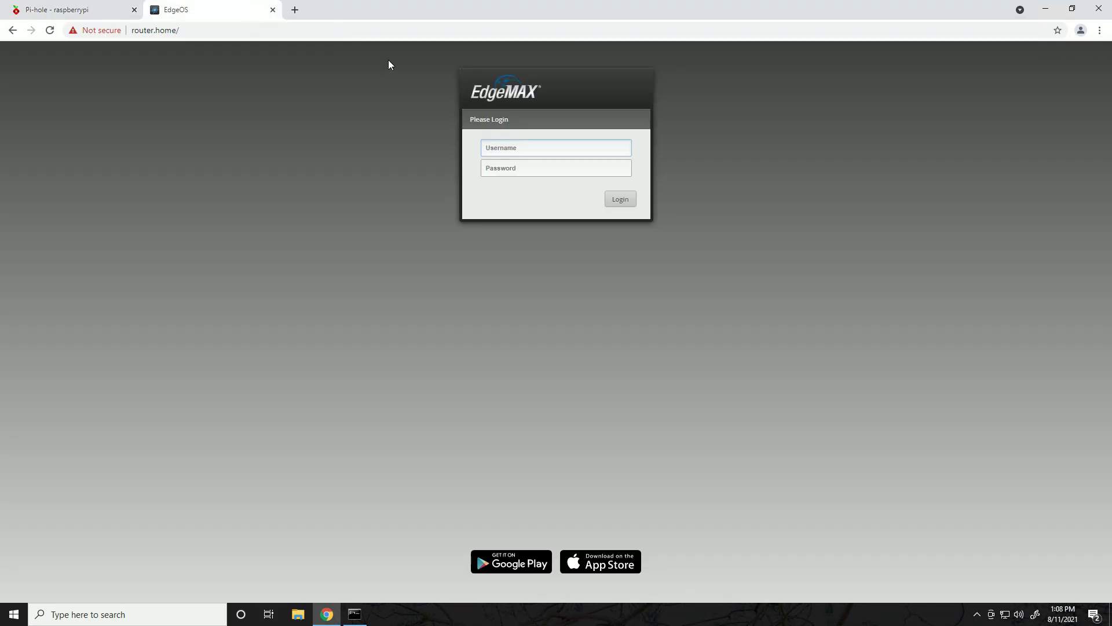
- Add a local DNS record in Pi-hole mapping unifi.home to 10.88.88.242
{"action": "left_click", "coordinate": [104, 10]}
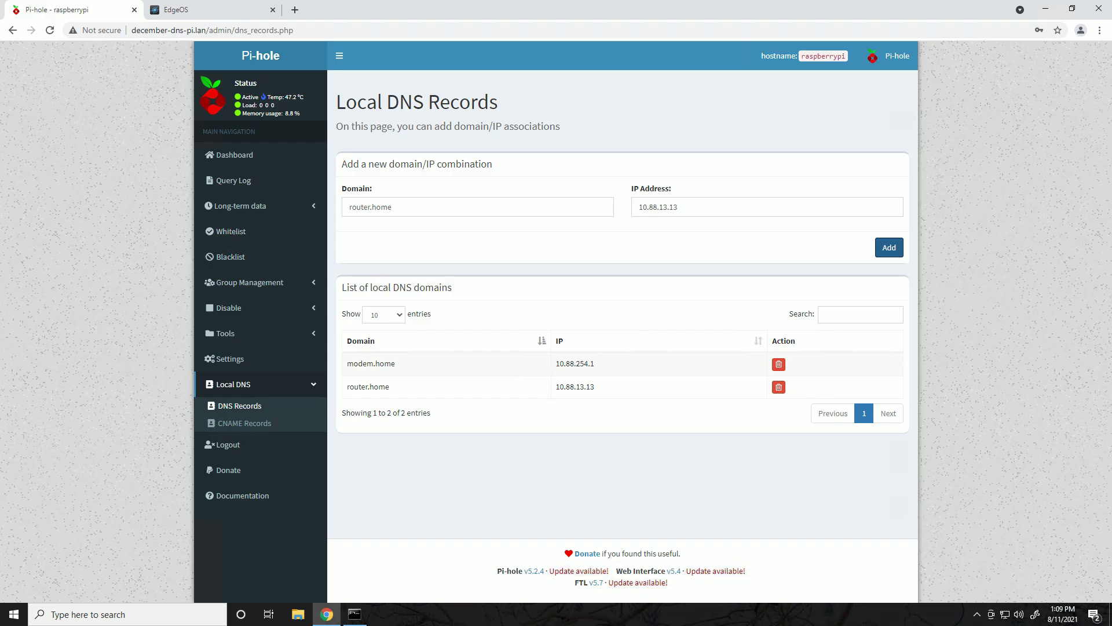
{"action": "left_click", "coordinate": [447, 207]}
{"action": "key", "text": "ctrl+a"}
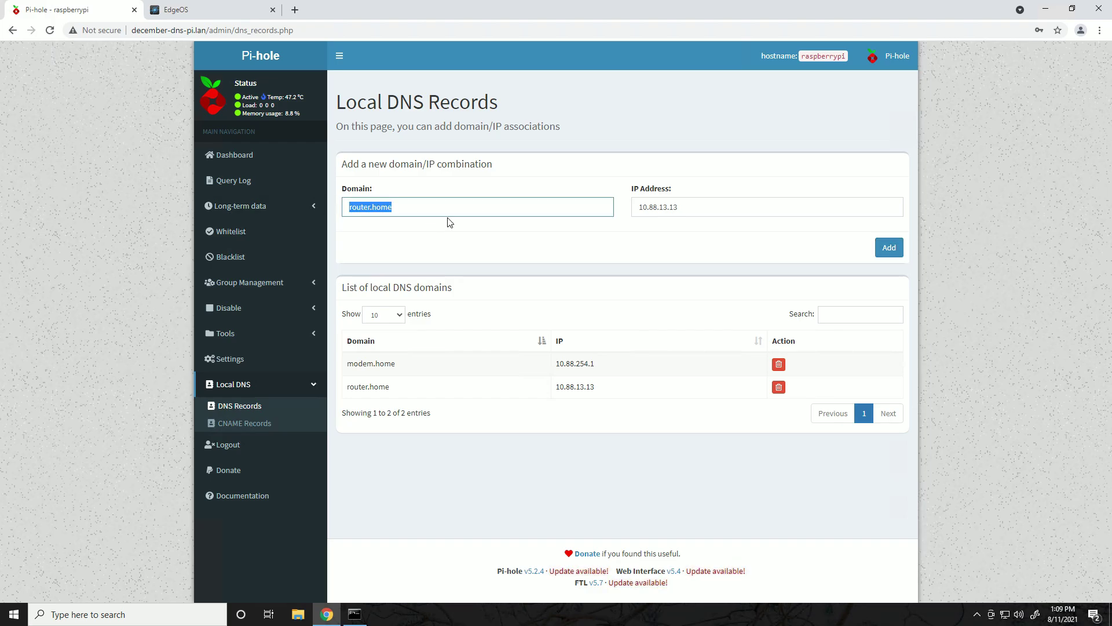
{"action": "type", "text": "unifi.home"}
{"action": "key", "text": "Tab"}
{"action": "type", "text": "10.88.88.242"}
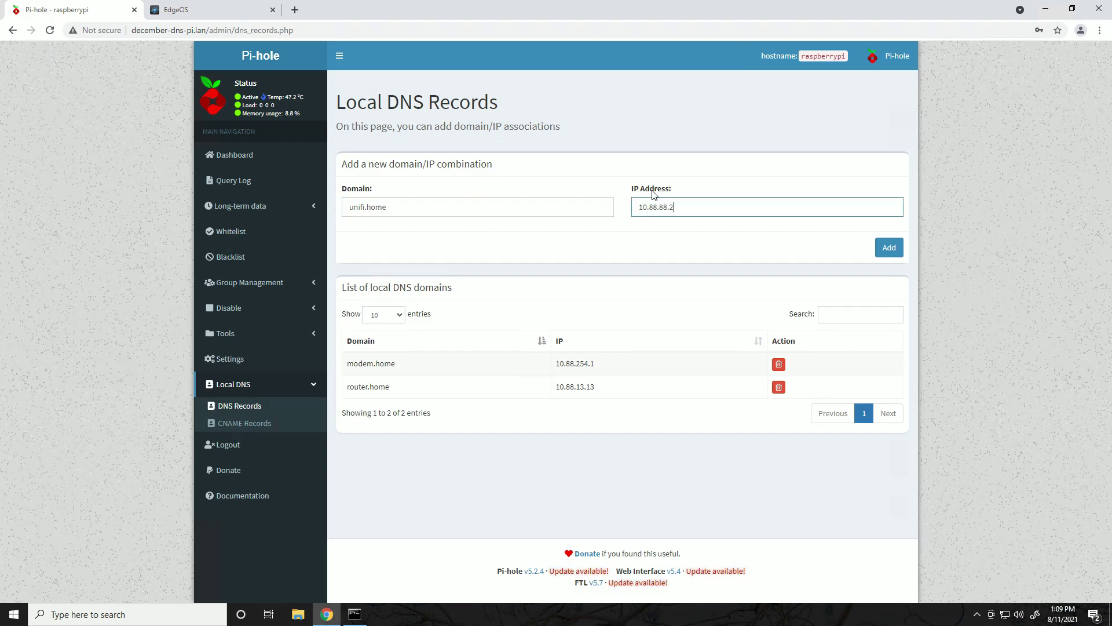
{"action": "left_click", "coordinate": [888, 246]}
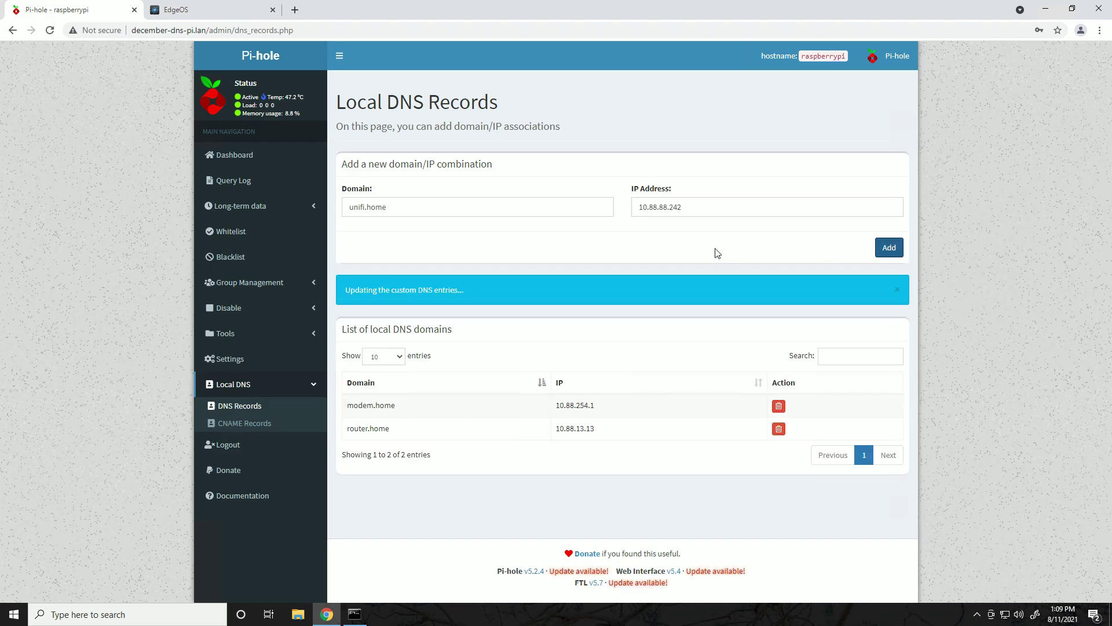
{"action": "left_click", "coordinate": [295, 10]}
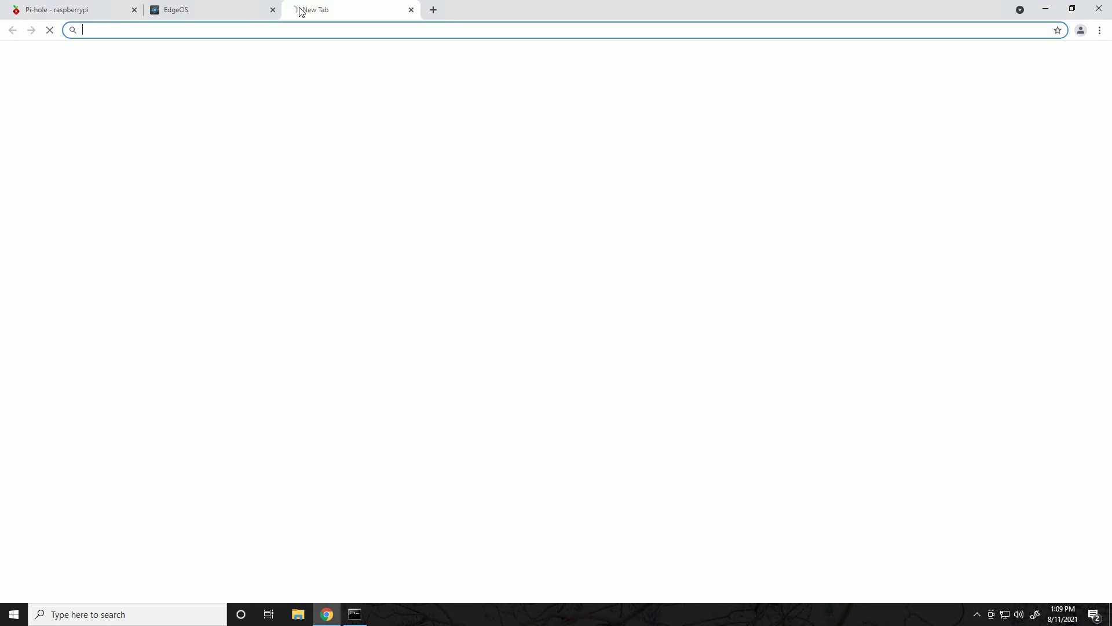
{"action": "type", "text": "https"}
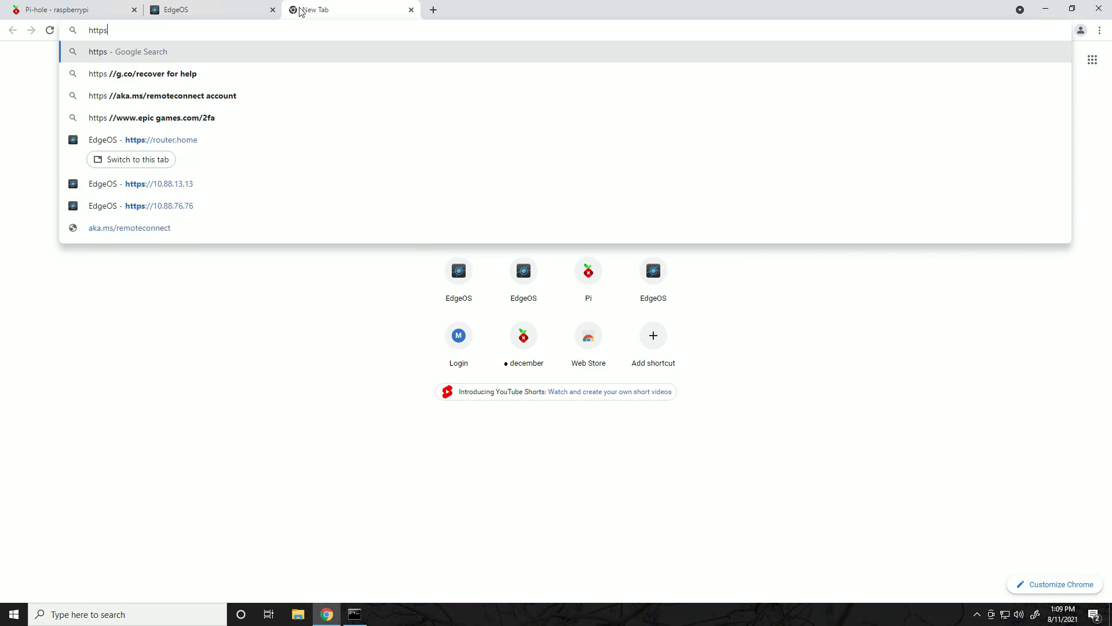
{"action": "type", "text": "://unifi.home"}
{"action": "key", "text": "Return"}
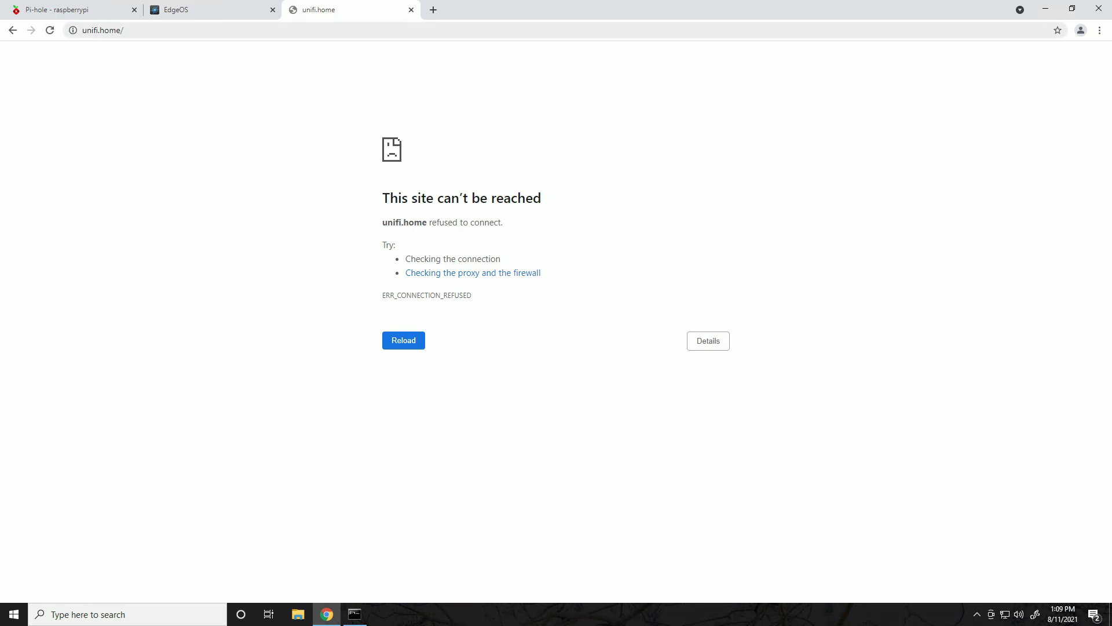
{"action": "left_click", "coordinate": [116, 30]}
{"action": "key", "text": "End"}
{"action": "left_click_drag", "start_coordinate": [85, 30], "coordinate": [97, 30]}
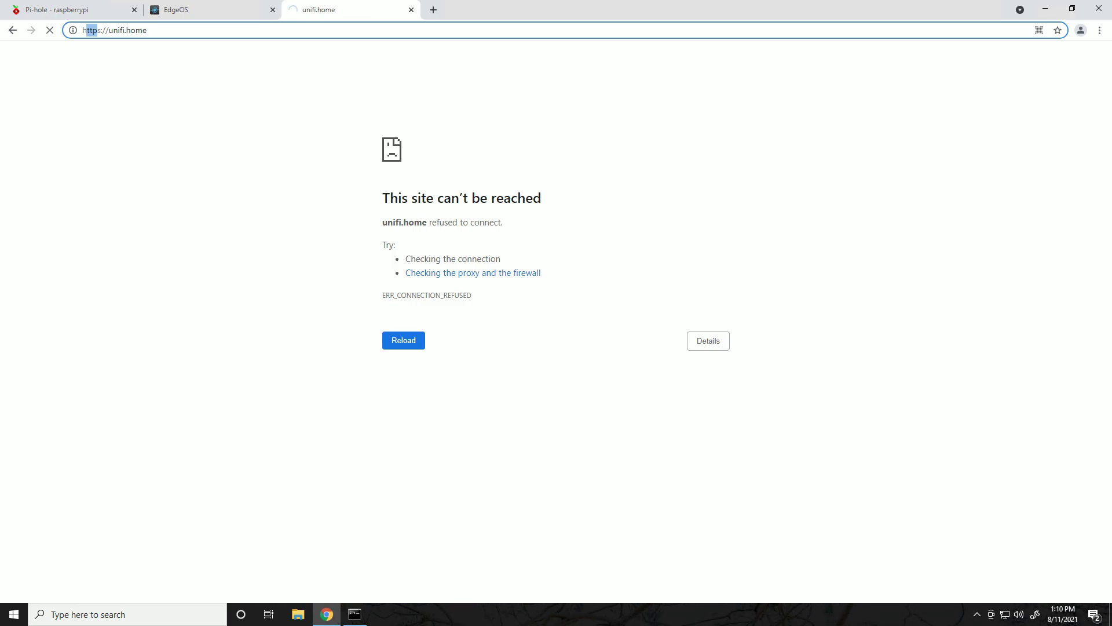
{"action": "left_click", "coordinate": [148, 30]}
{"action": "type", "text": ":8443"}
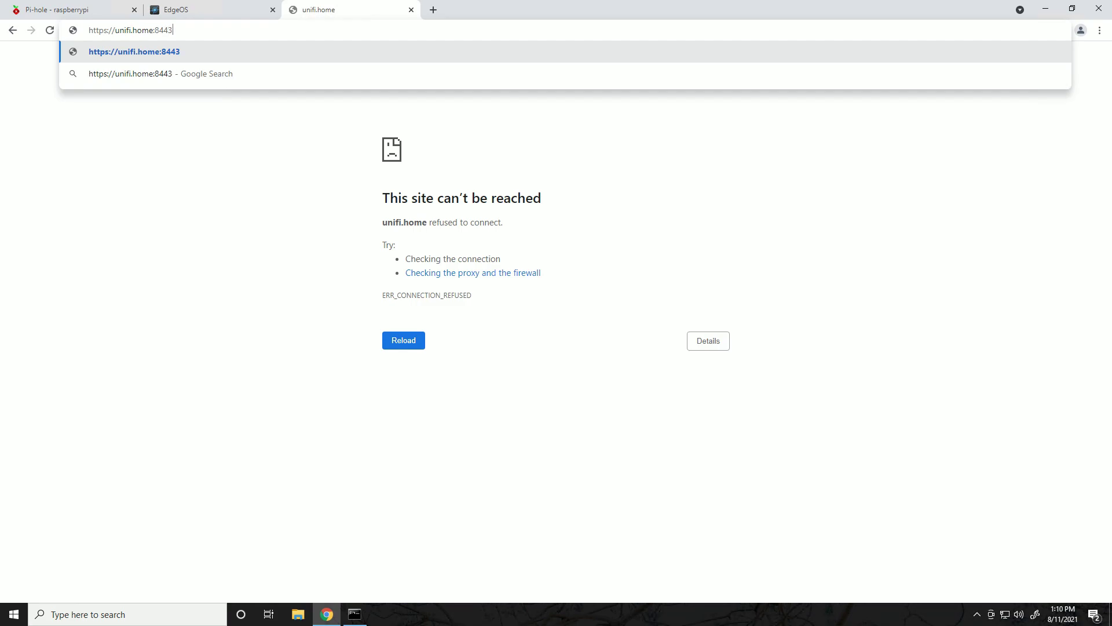
{"action": "key", "text": "Return"}
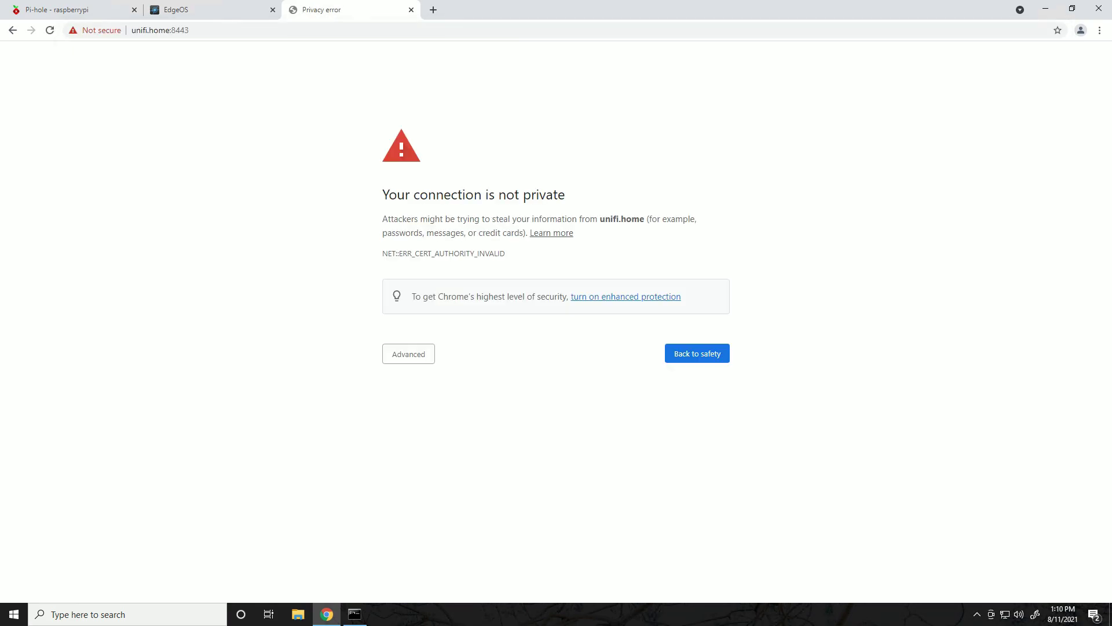
{"action": "left_click", "coordinate": [411, 357]}
{"action": "left_click", "coordinate": [470, 443]}
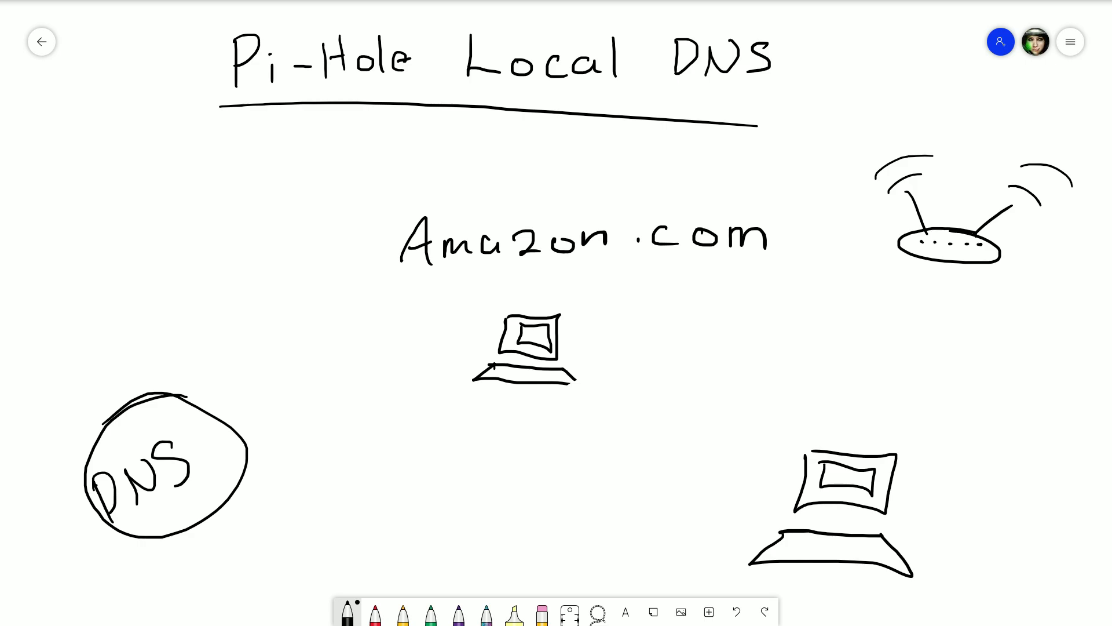
- On the Microsoft Whiteboard diagram, draw an arrow from the larger laptop to the DNS circle and attach an underlined "DHCP" label to the circle
{"action": "left_click_drag", "start_coordinate": [728, 493], "coordinate": [294, 495]}
{"action": "left_click_drag", "start_coordinate": [332, 482], "coordinate": [343, 519]}
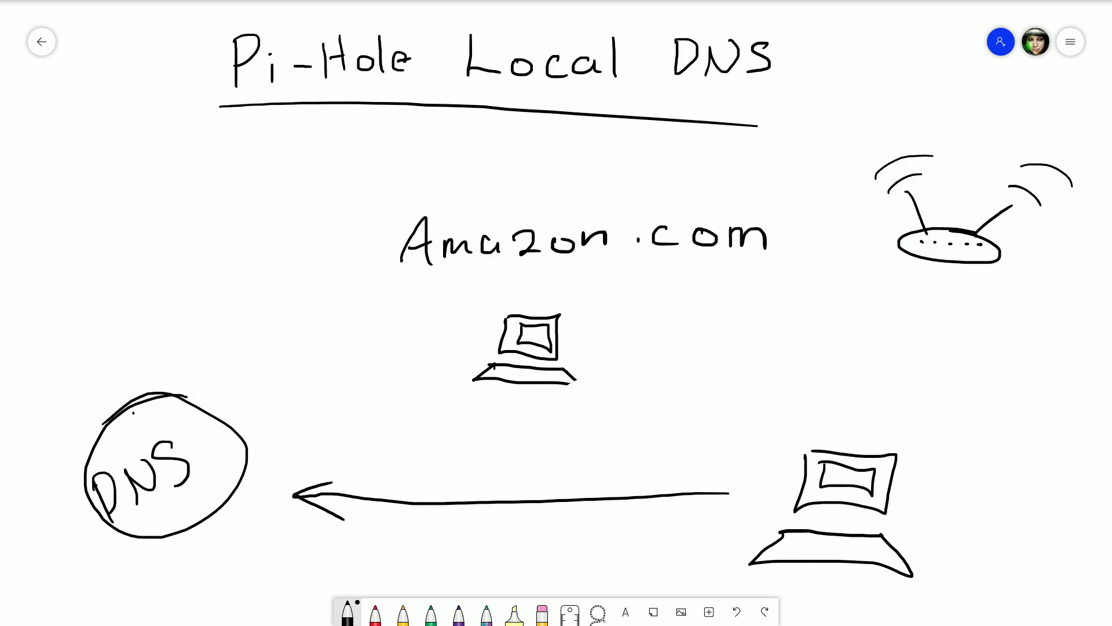
{"action": "left_click_drag", "start_coordinate": [105, 315], "coordinate": [133, 413]}
{"action": "left_click_drag", "start_coordinate": [53, 296], "coordinate": [74, 316]}
{"action": "left_click_drag", "start_coordinate": [74, 304], "coordinate": [92, 279]}
{"action": "left_click_drag", "start_coordinate": [113, 268], "coordinate": [98, 288]}
{"action": "left_click_drag", "start_coordinate": [111, 274], "coordinate": [131, 244]}
{"action": "left_click_drag", "start_coordinate": [74, 343], "coordinate": [157, 259]}
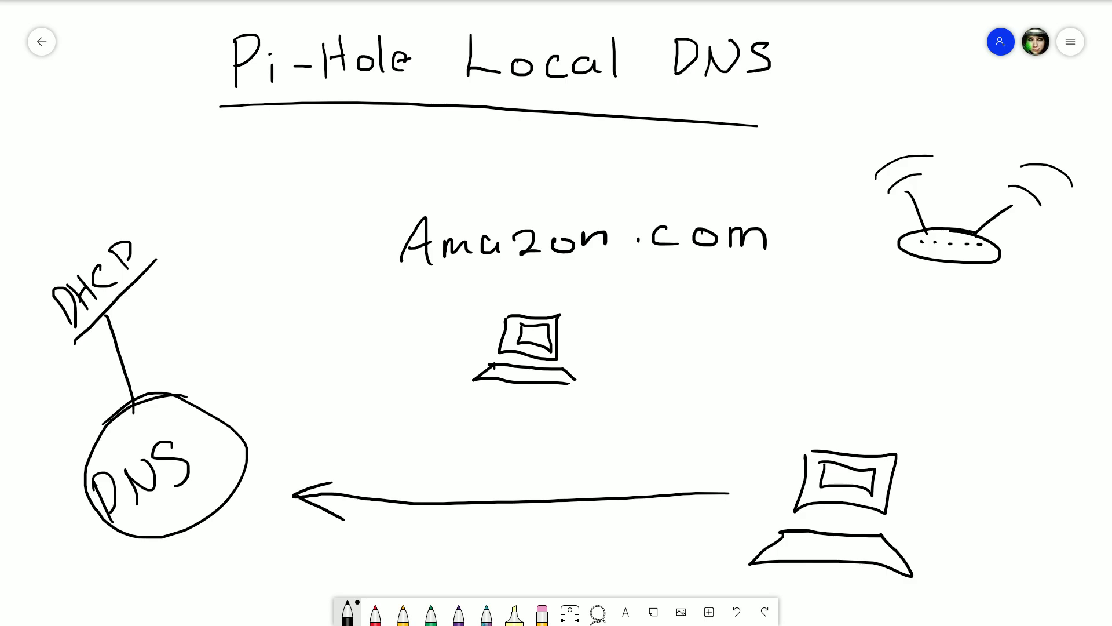
- Draw an arrow from the larger laptop up to the router and write "DHCP" beneath the router
{"action": "mouse_move", "coordinate": [886, 438]}
{"action": "left_mouse_down"}
{"action": "mouse_move", "coordinate": [930, 287]}
{"action": "mouse_move", "coordinate": [945, 319]}
{"action": "mouse_move", "coordinate": [930, 287]}
{"action": "mouse_move", "coordinate": [966, 307]}
{"action": "left_mouse_up"}
{"action": "left_click_drag", "start_coordinate": [964, 278], "coordinate": [966, 305]}
{"action": "left_click_drag", "start_coordinate": [974, 278], "coordinate": [973, 305]}
{"action": "left_click_drag", "start_coordinate": [985, 274], "coordinate": [985, 305]}
{"action": "left_click_drag", "start_coordinate": [973, 290], "coordinate": [985, 289]}
{"action": "left_click_drag", "start_coordinate": [1018, 279], "coordinate": [1003, 292]}
{"action": "left_click_drag", "start_coordinate": [1035, 262], "coordinate": [1034, 293]}
{"action": "left_click_drag", "start_coordinate": [1034, 262], "coordinate": [1035, 280]}
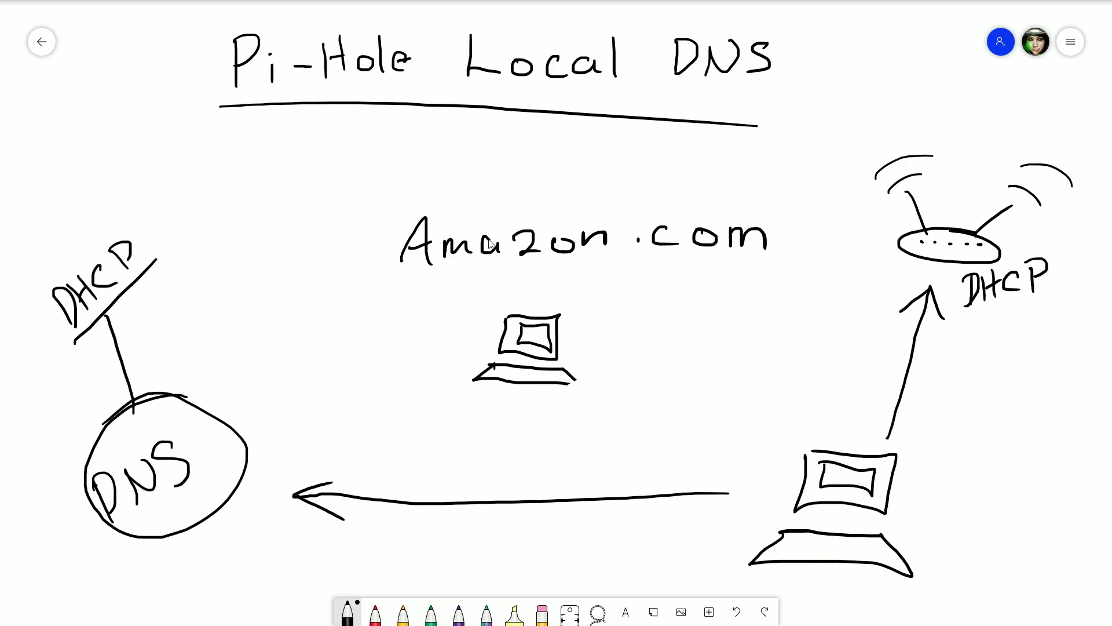
- Switch back to Pi-hole in the browser and open its DHCP settings
{"action": "key", "text": "shift+super+Return"}
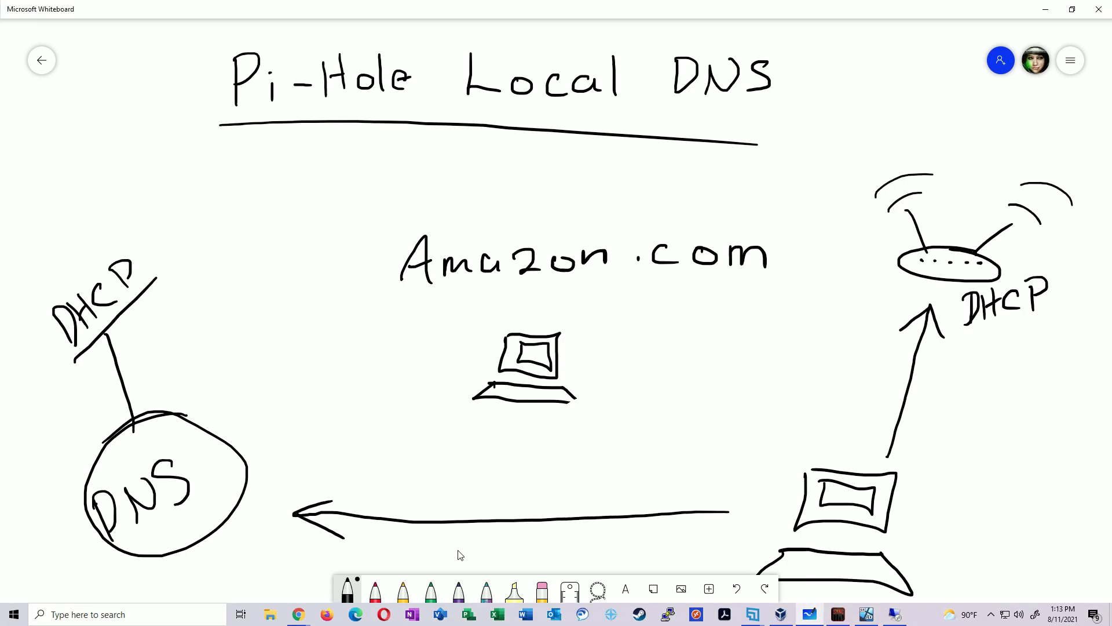
{"action": "left_click", "coordinate": [328, 607]}
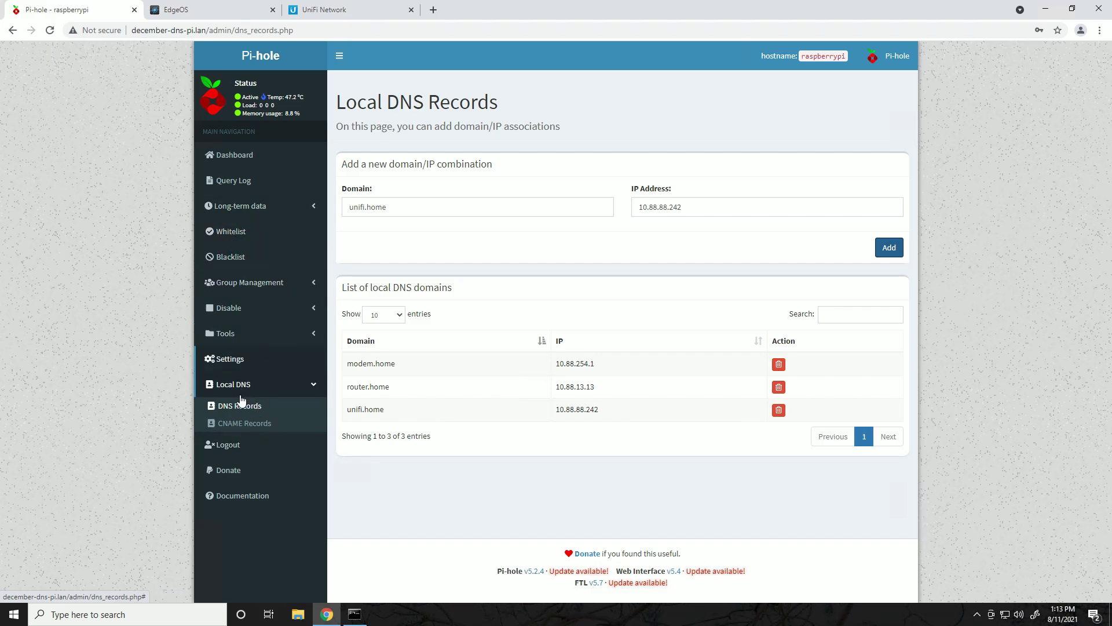
{"action": "left_click", "coordinate": [237, 359]}
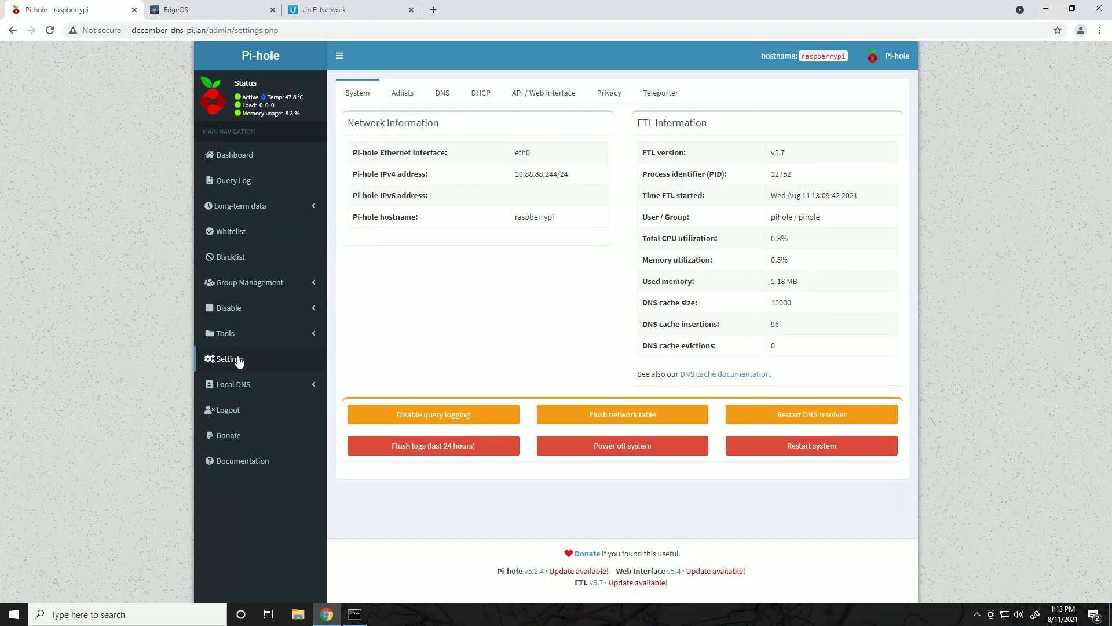
{"action": "left_click", "coordinate": [480, 96]}
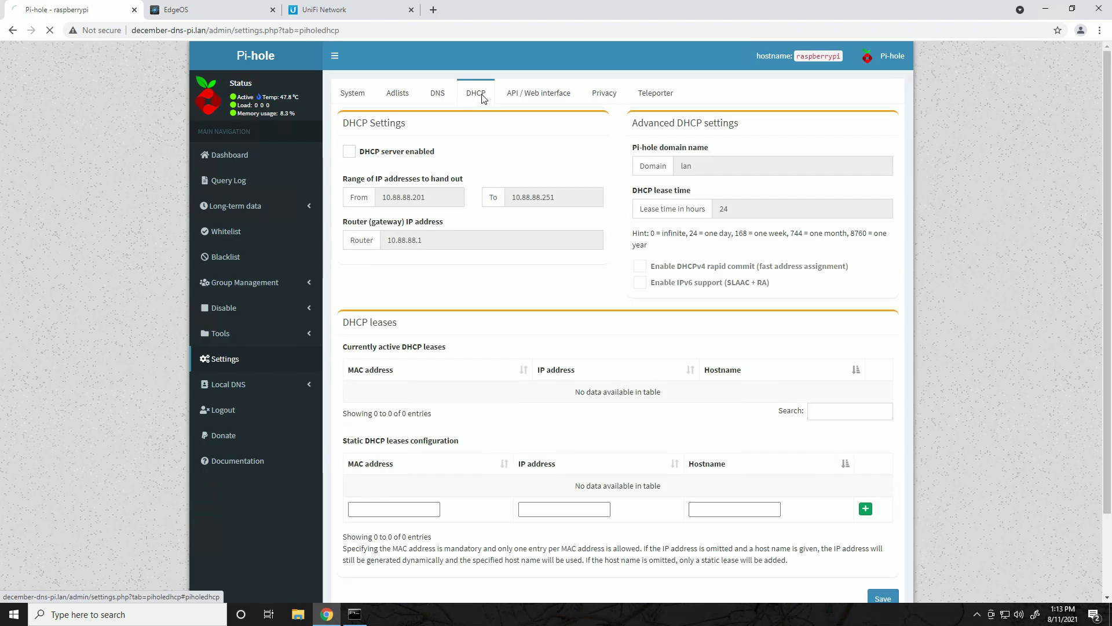
- Temporarily enable Pi-hole's DHCP server option, review the address range, gateway and router DHCP notice, and turn the option off without saving
{"action": "left_click", "coordinate": [349, 151]}
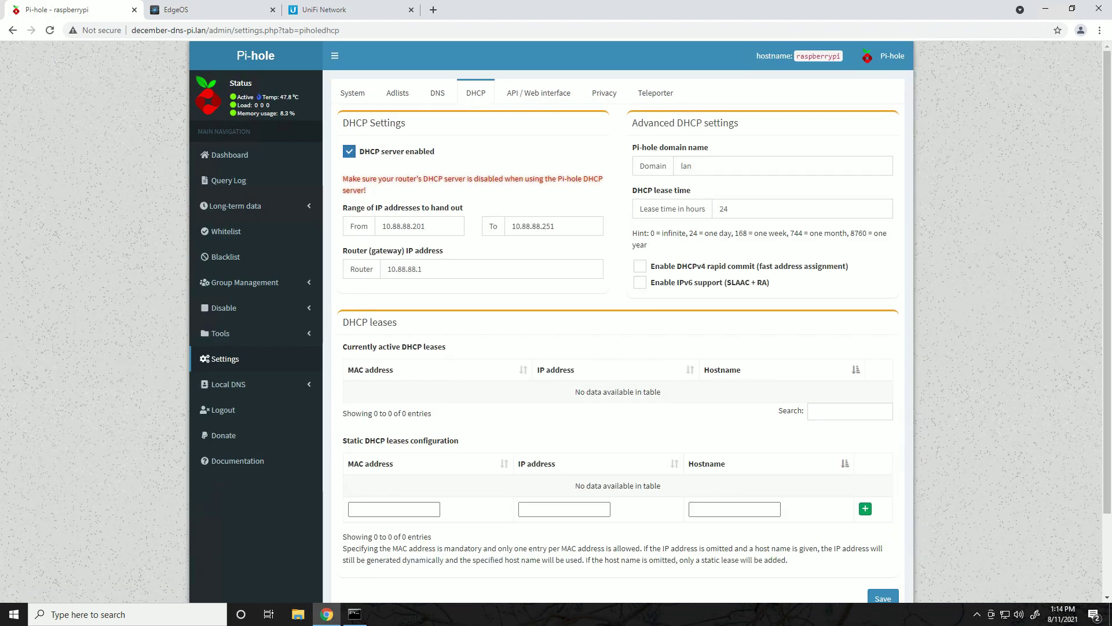
{"action": "key", "text": "Tab"}
{"action": "key", "text": "Tab"}
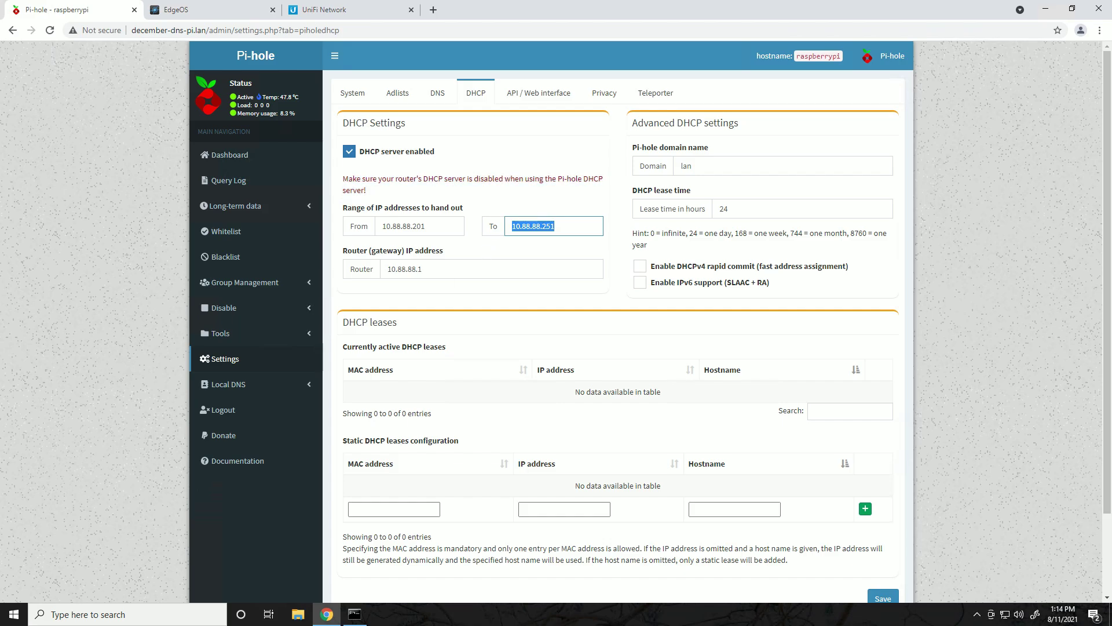
{"action": "key", "text": "Tab"}
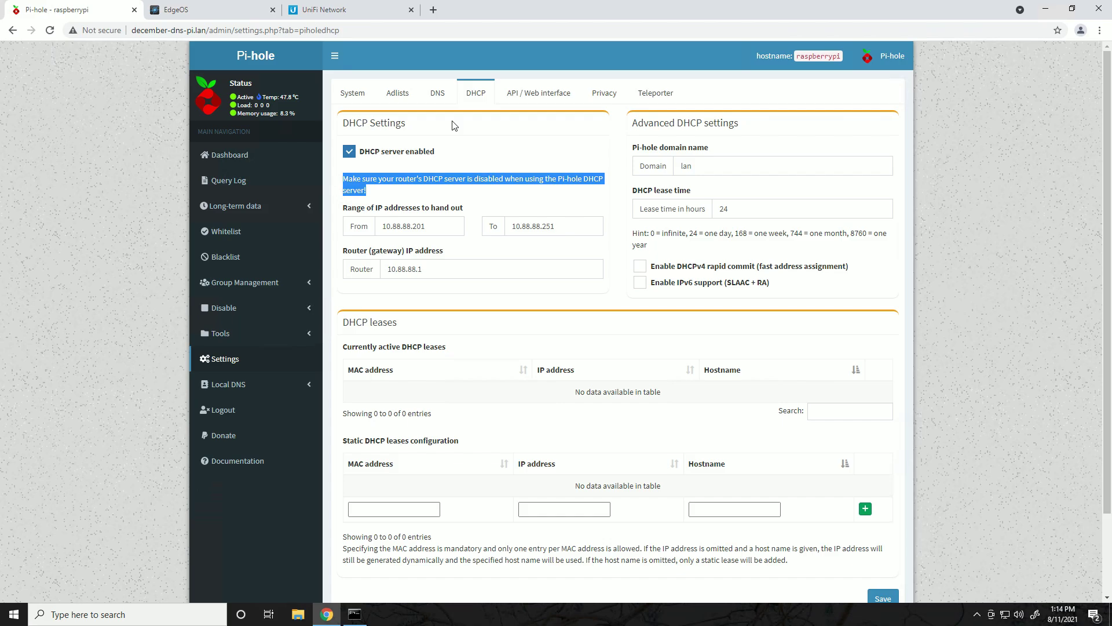
{"action": "left_click", "coordinate": [349, 151]}
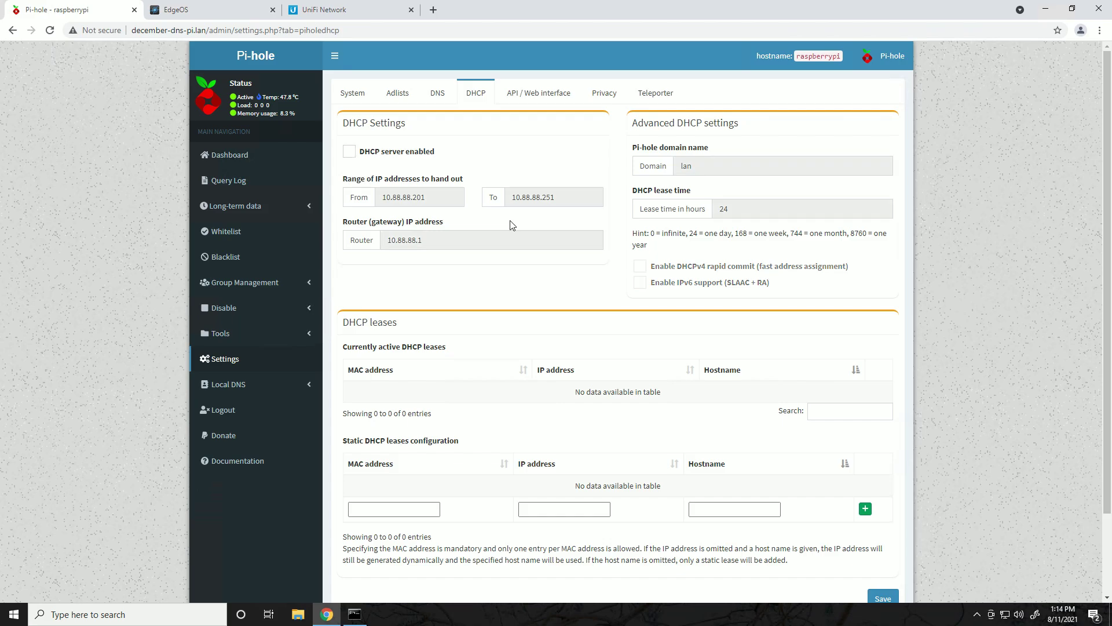